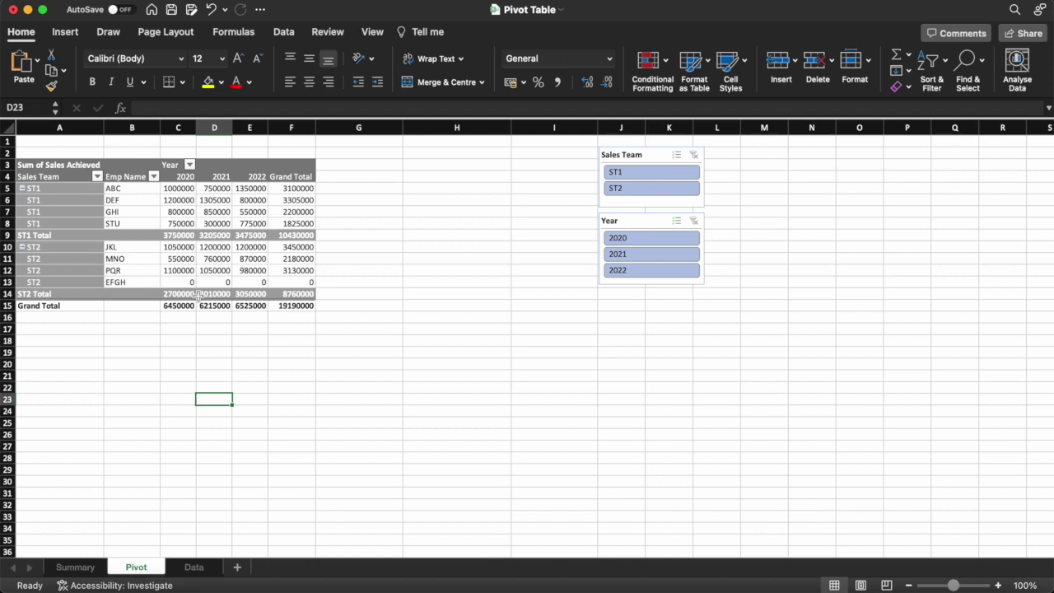
Step: Review the Summary sheet's empty sales table and the yearly team totals in the Pivot sheet's pivot table
click(76, 567)
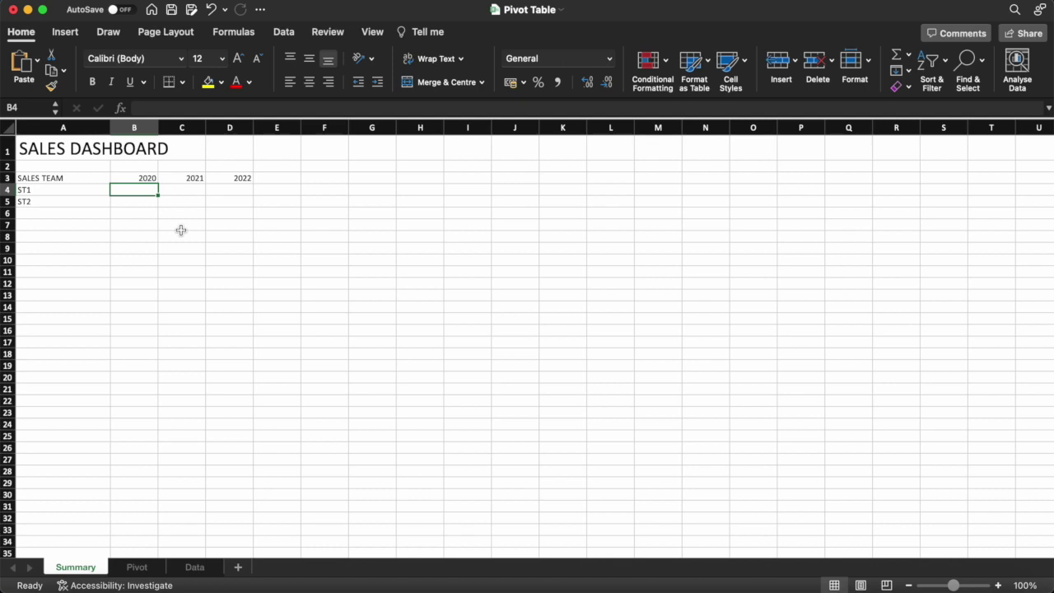
text(=)
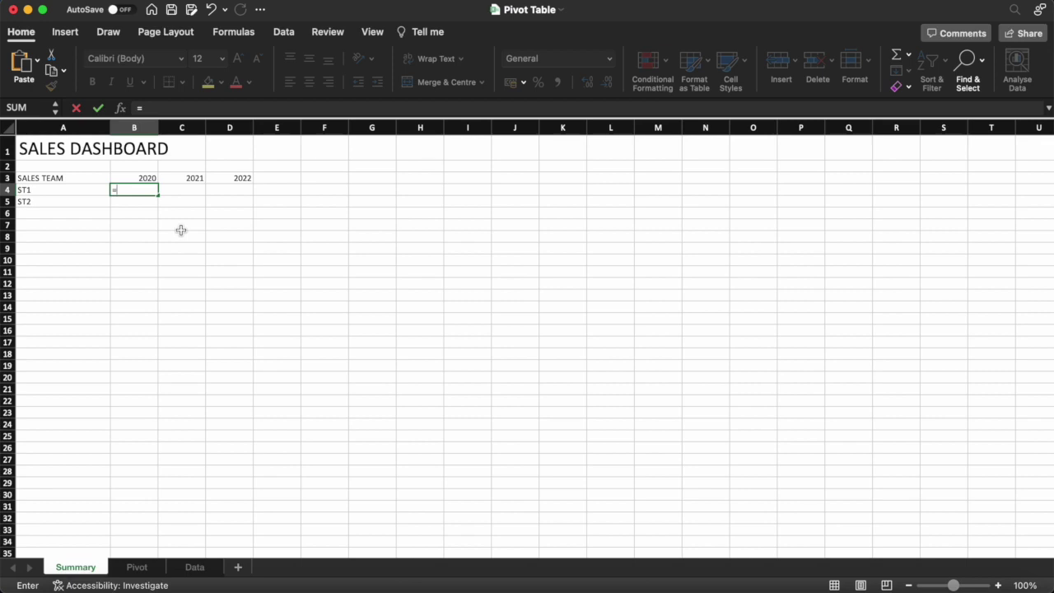
key(Escape)
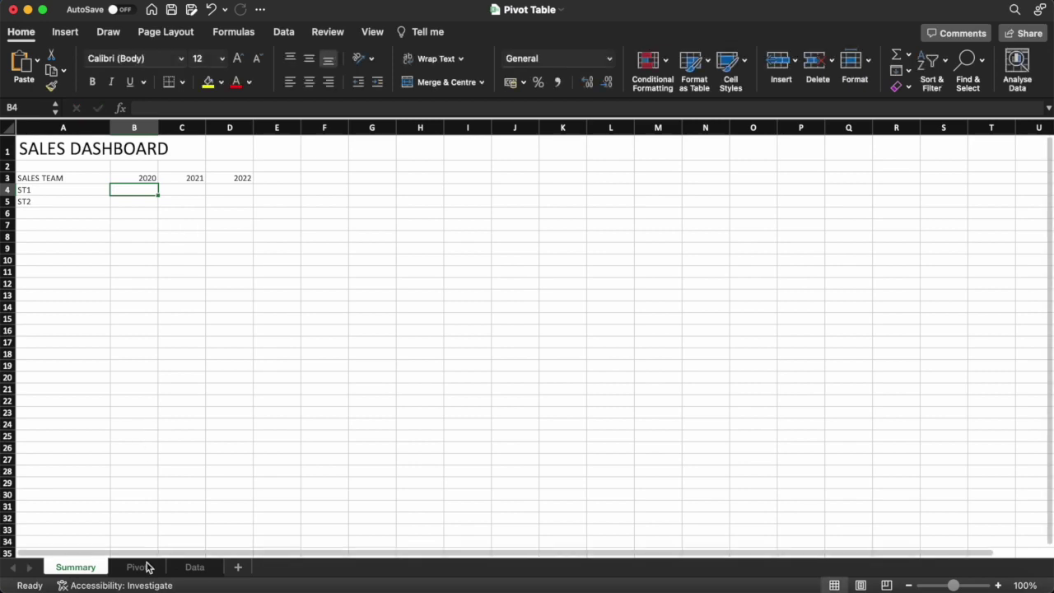
click(147, 567)
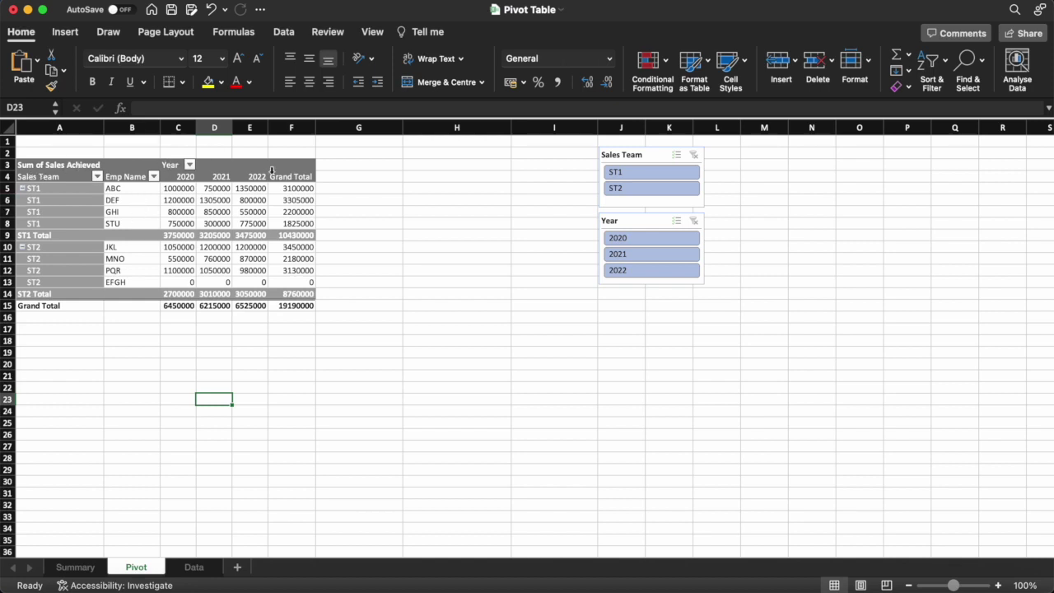
click(75, 567)
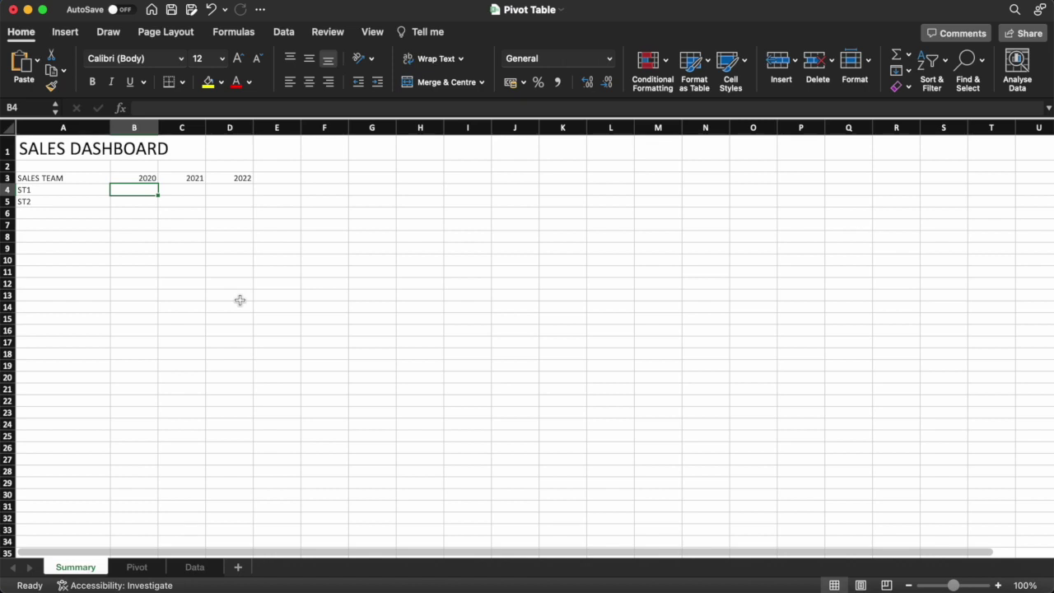
click(137, 568)
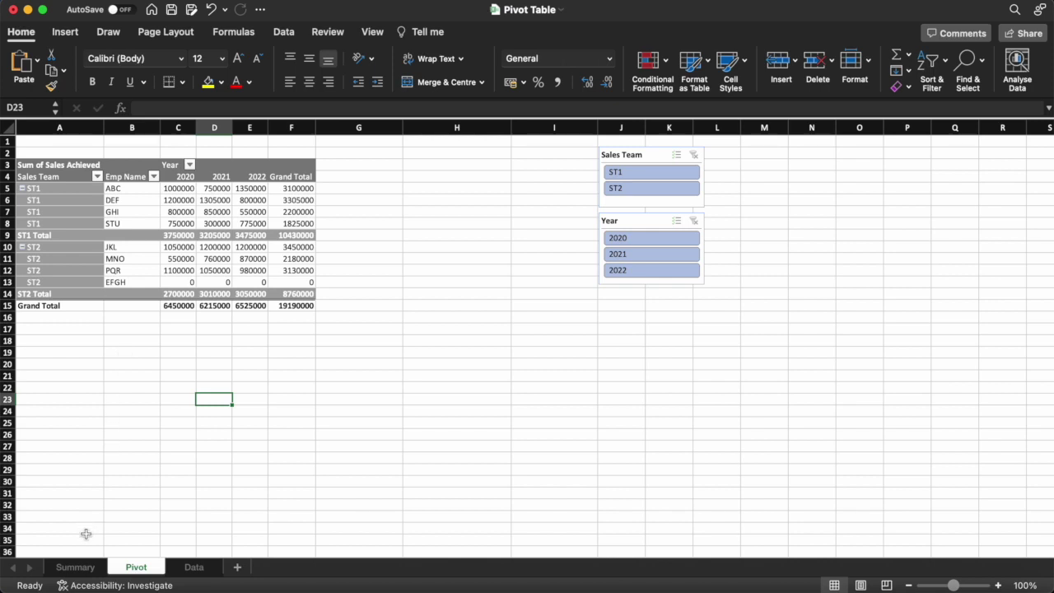
Step: Start a GETPIVOTDATA formula in cell B4 of the Summary sheet, for ST1 in 2020
click(75, 567)
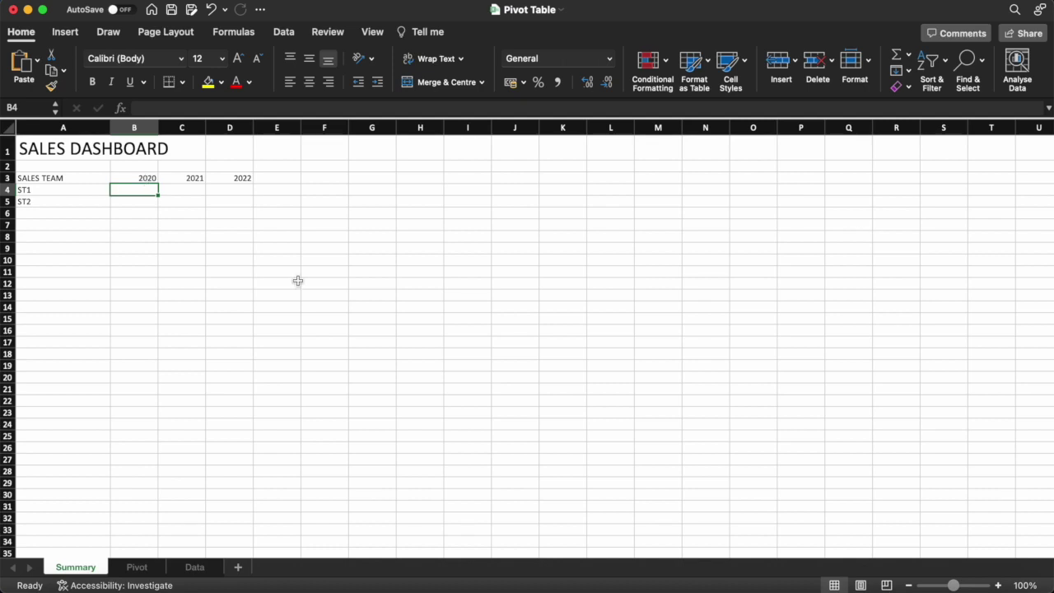
text(=)
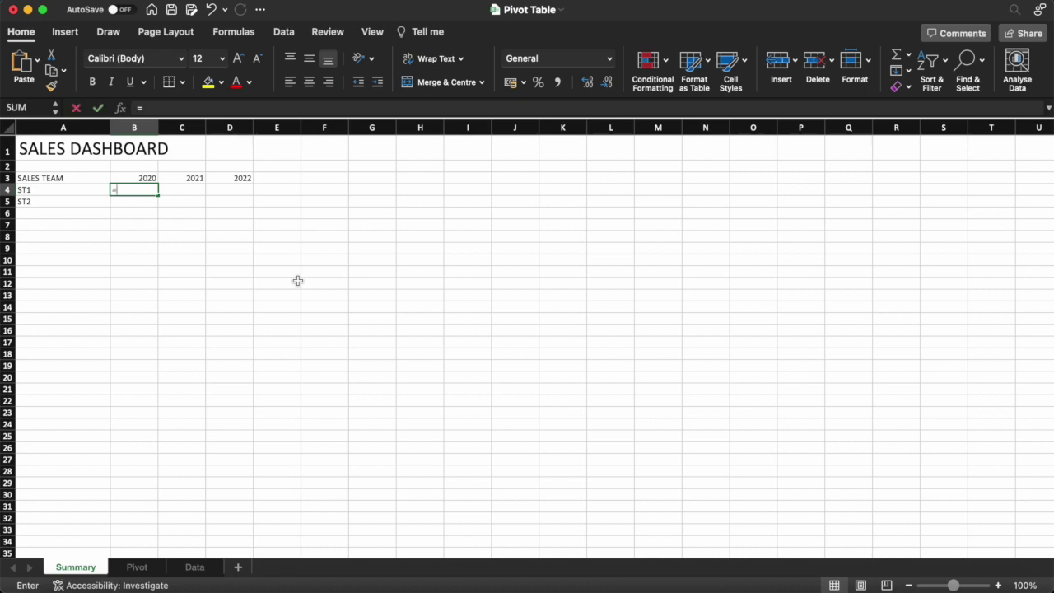
text(getpivotdarta)
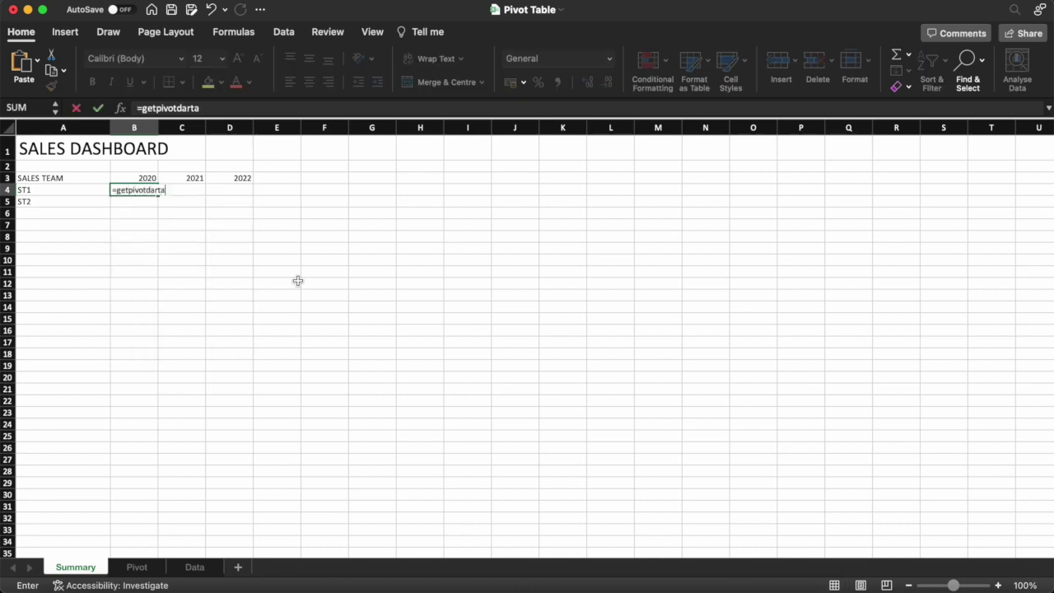
key(BackSpace)
key(BackSpace)
key(BackSpace)
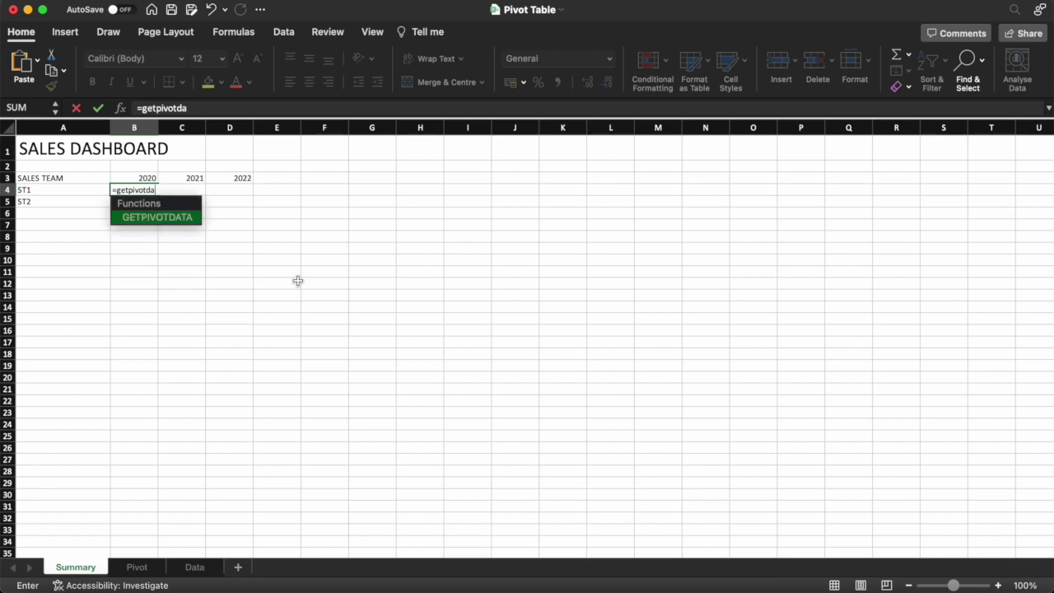
text(ta()
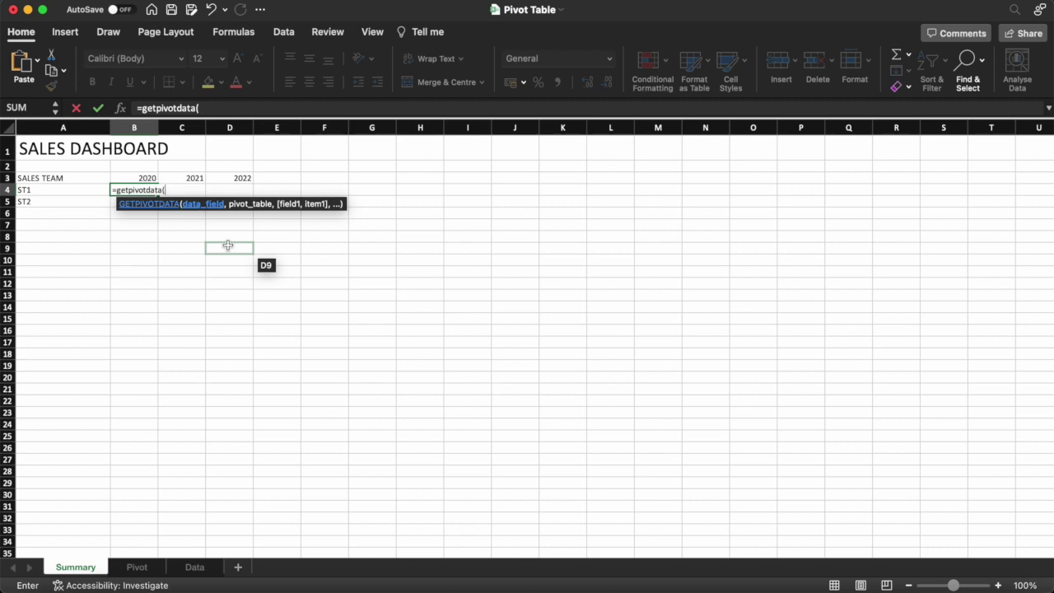
Step: Enter "Sum of Sales Achieved" as the formula's data field argument, without any sheet reference before it
click(136, 567)
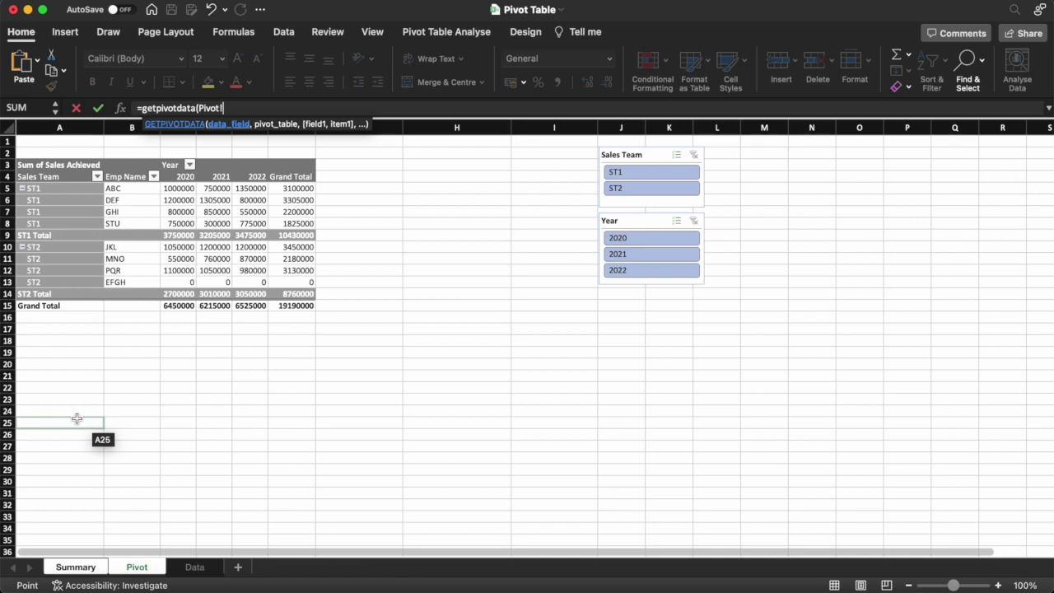
key(BackSpace)
key(BackSpace)
key(BackSpace)
key(BackSpace)
key(BackSpace)
key(BackSpace)
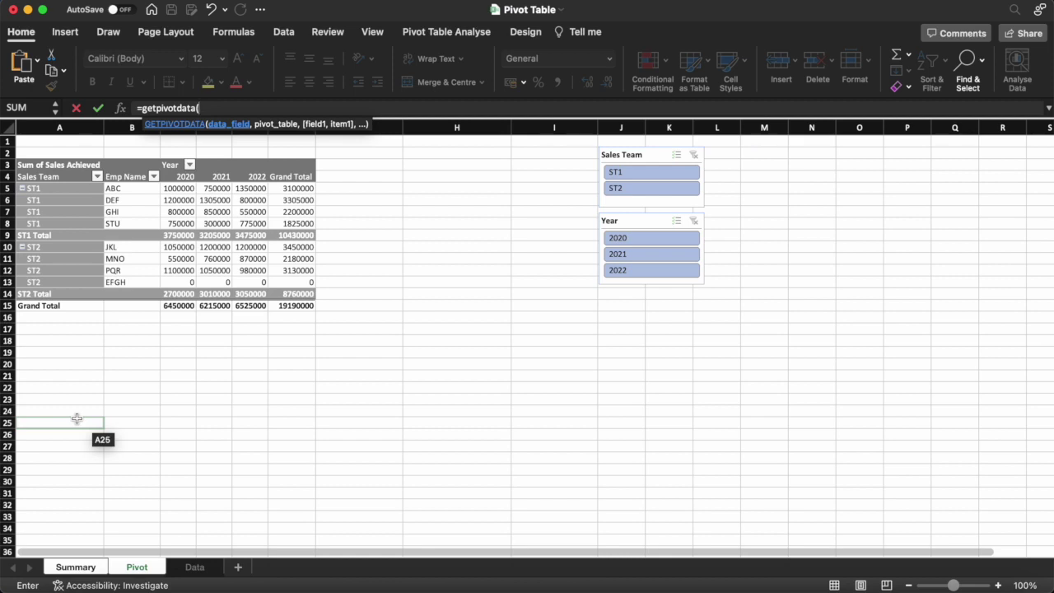
text("Sum of Sales Achieved",)
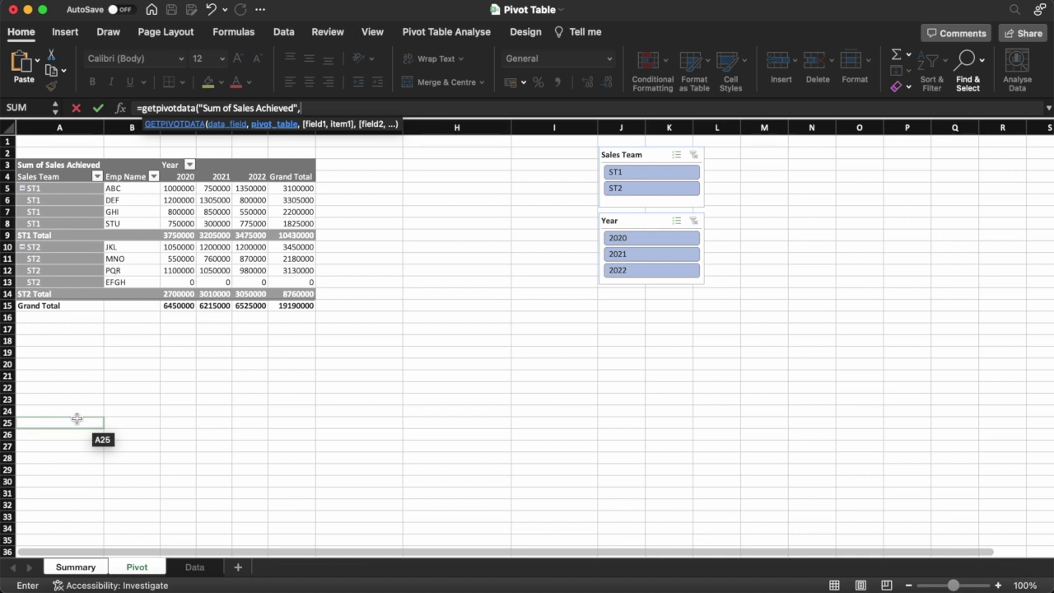
Step: Enter the absolute reference Pivot!$A$3 as the formula's pivot table argument
text(Pivot)
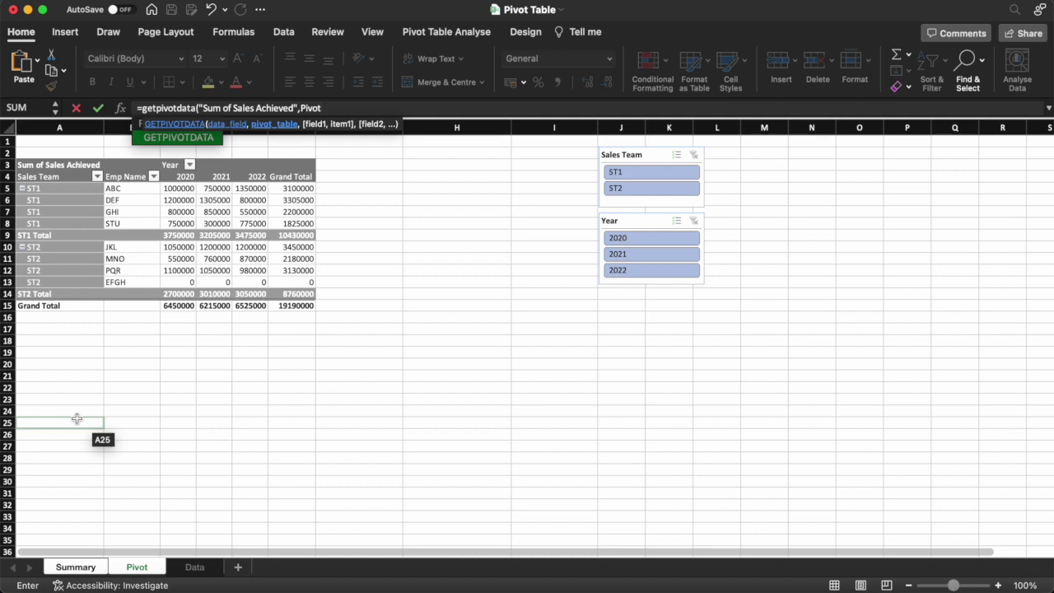
text(!)
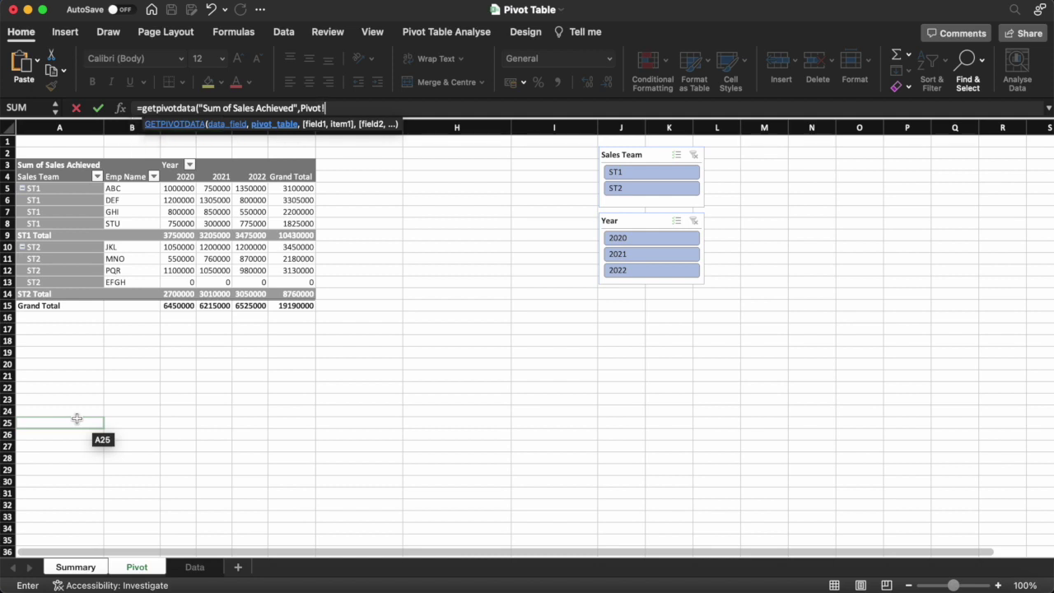
text(A3)
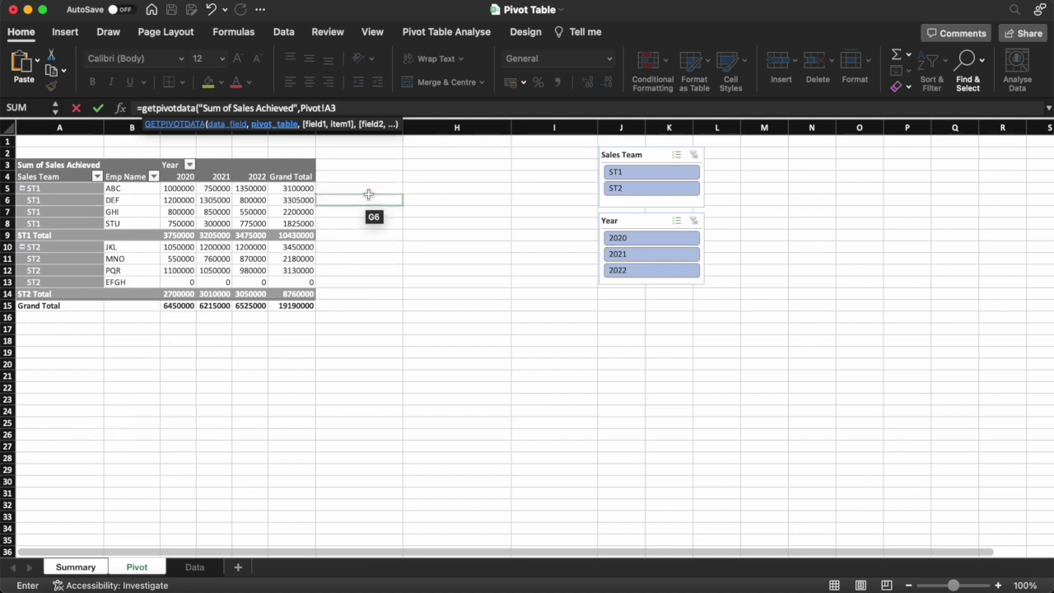
click(324, 108)
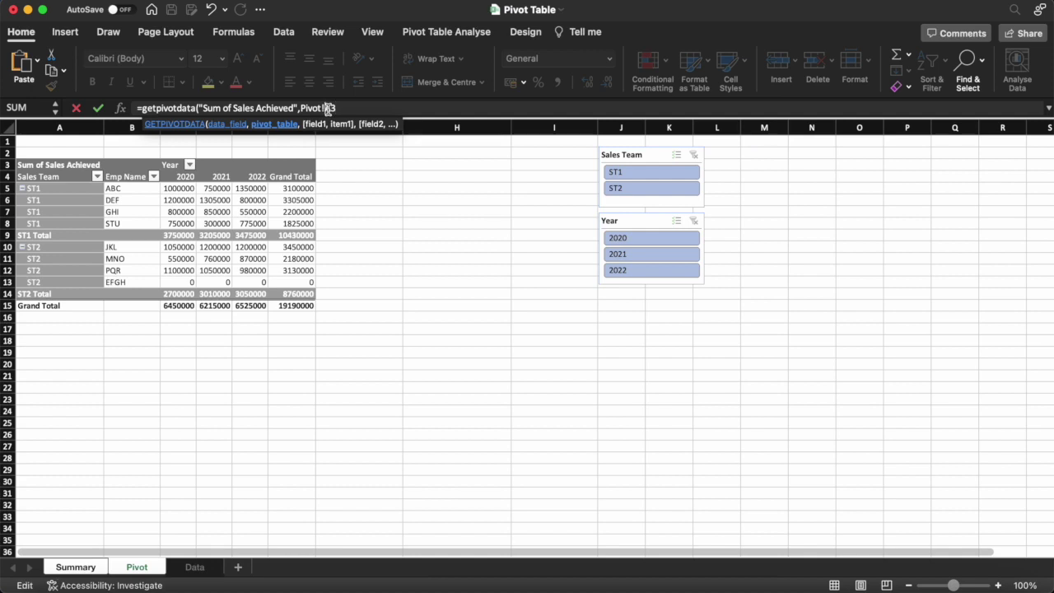
text($A$3,)
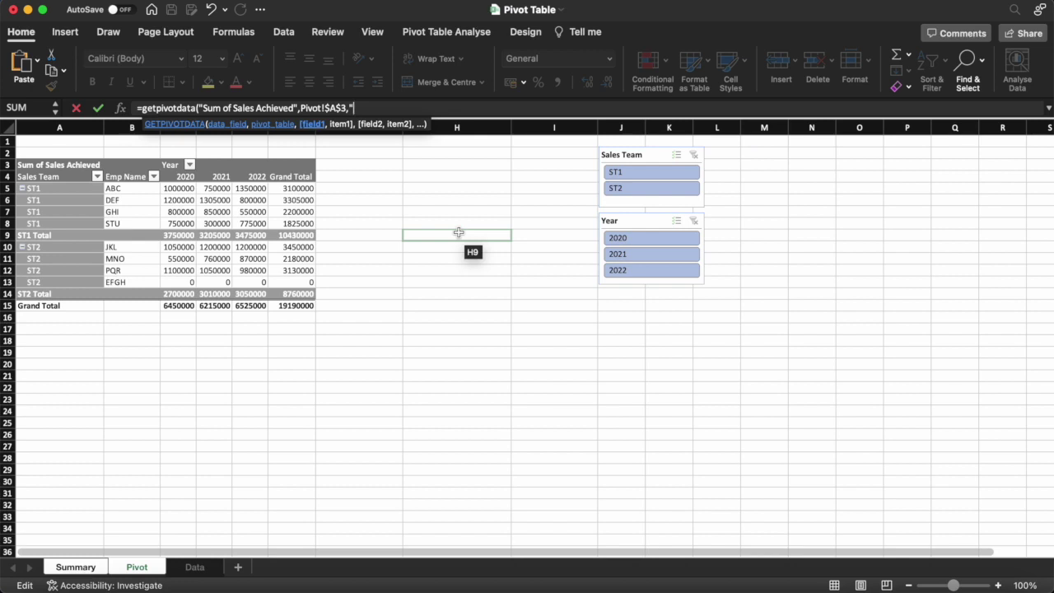
Step: Add "Sales Team" and "ST1" as the first field and item pair of the formula
text(les Te)
text(am)
text(")
text(,"S)
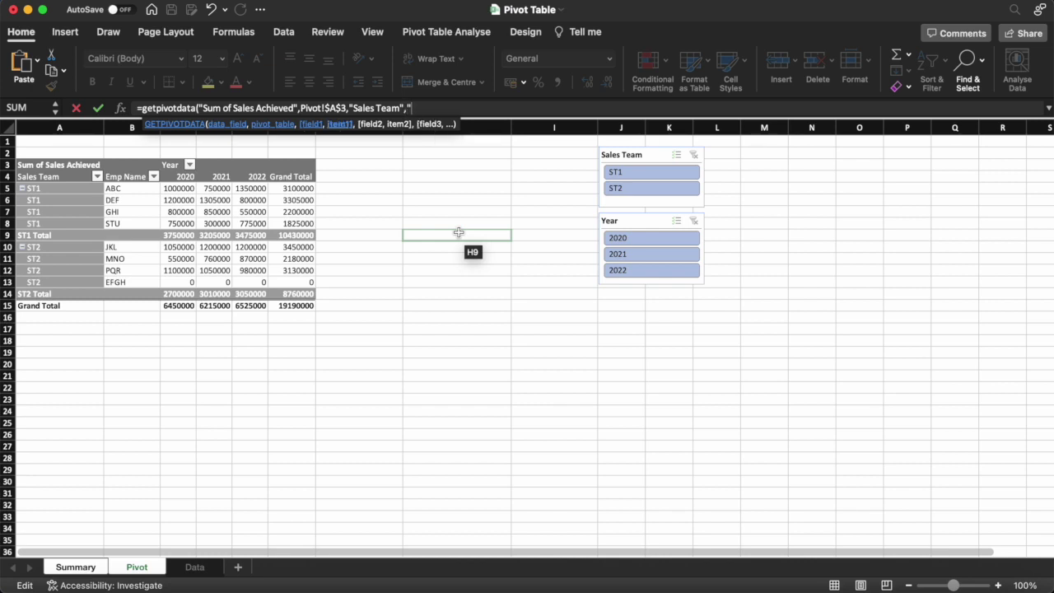
text(t1)
key(BackSpace)
key(BackSpace)
text(T1",)
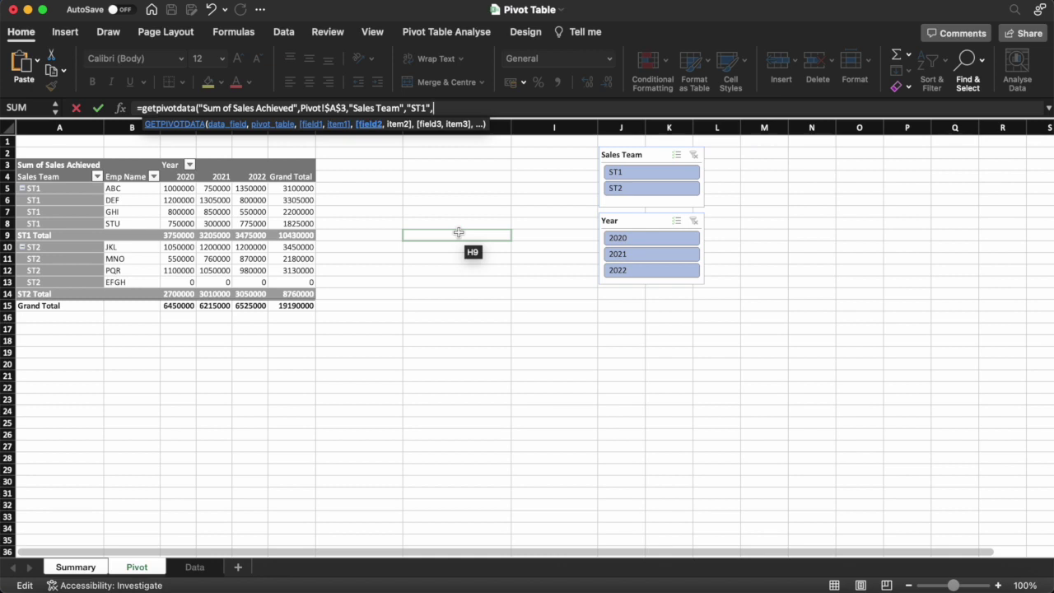
Step: Add "Year" and 2020 as the second field and item pair and complete the formula in B4
text("Year",2020)
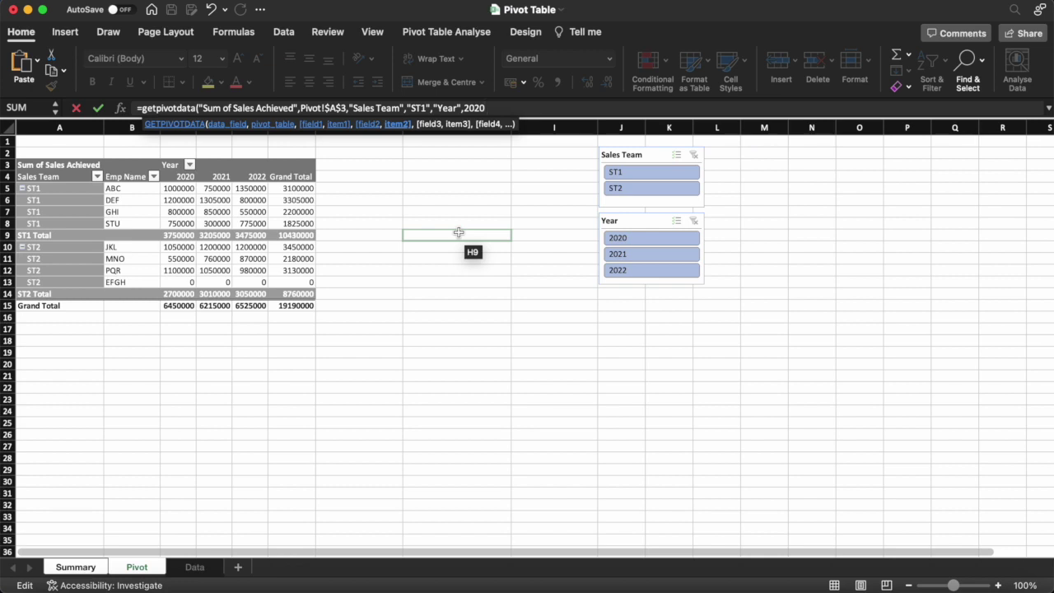
text())
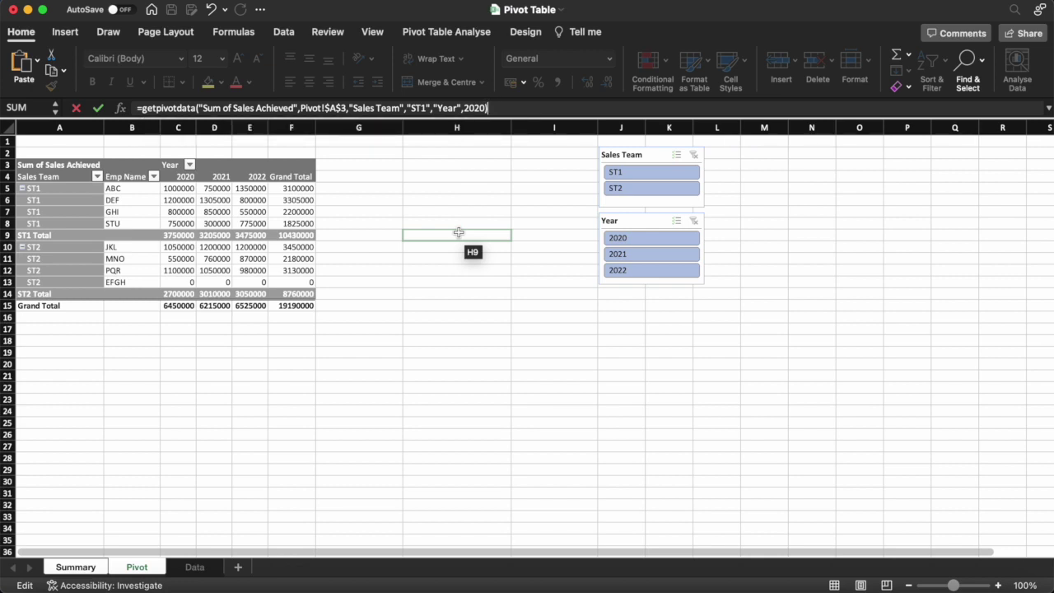
key(Return)
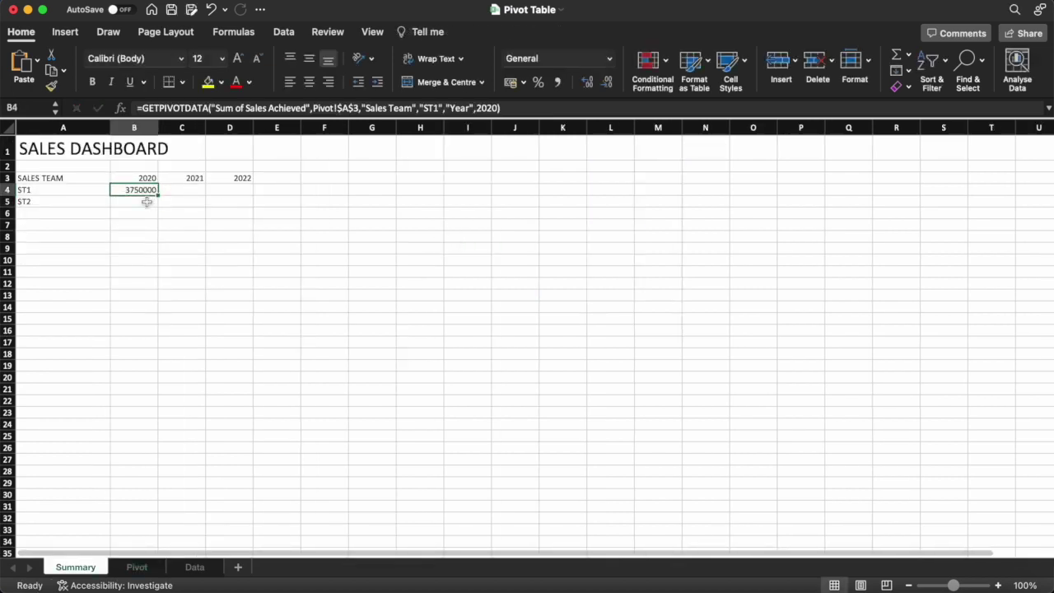
Step: Check ST1's 2020 total in the Pivot sheet against cell B4 of the Summary sheet
click(148, 568)
click(178, 235)
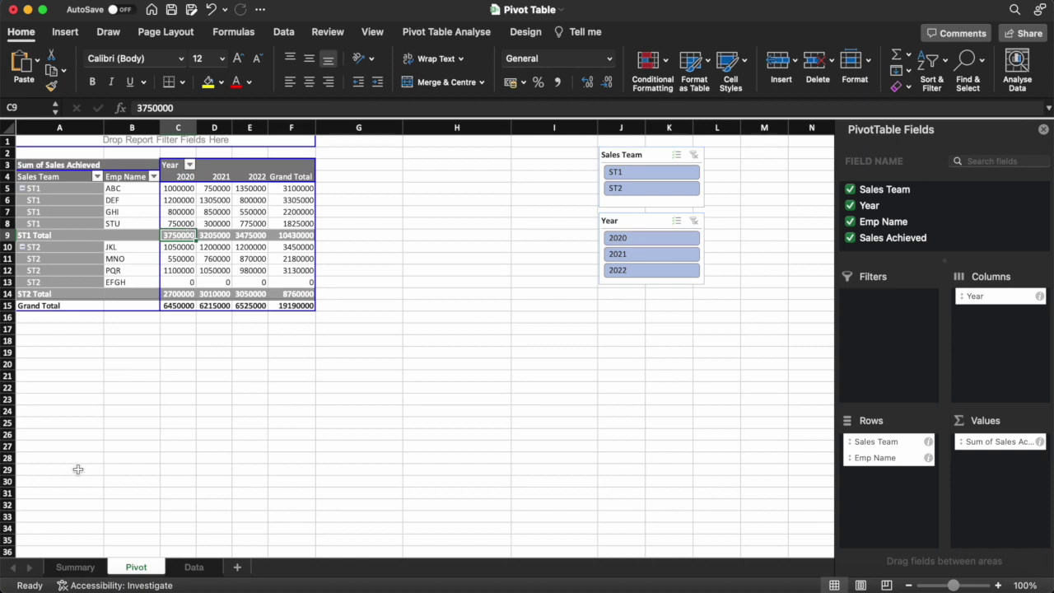
click(75, 567)
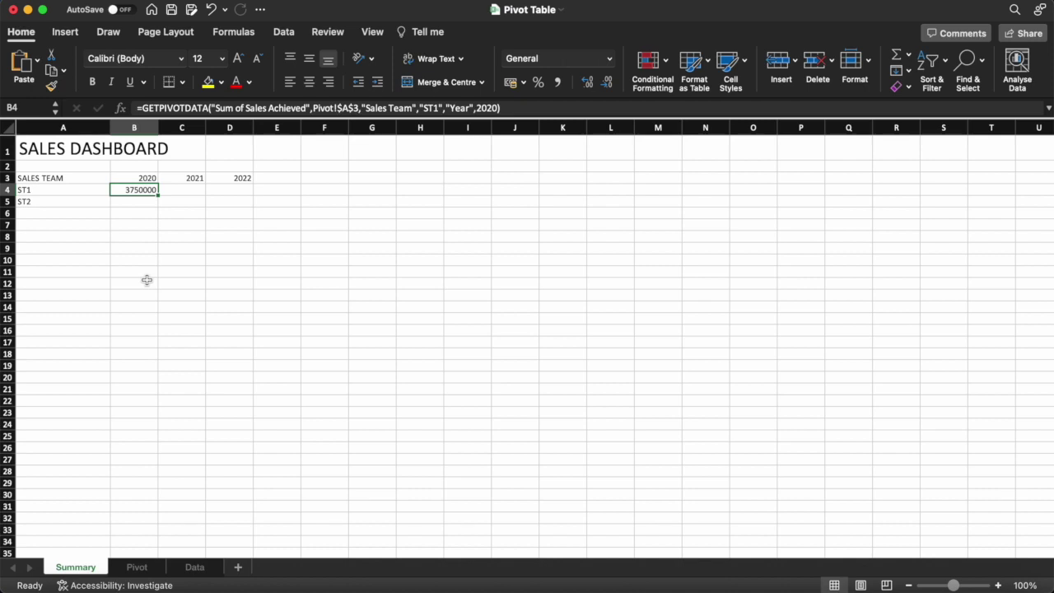
Step: Copy the B4 formula into cell C4, the 2021 column of the ST1 row
key(super+c)
key(Right)
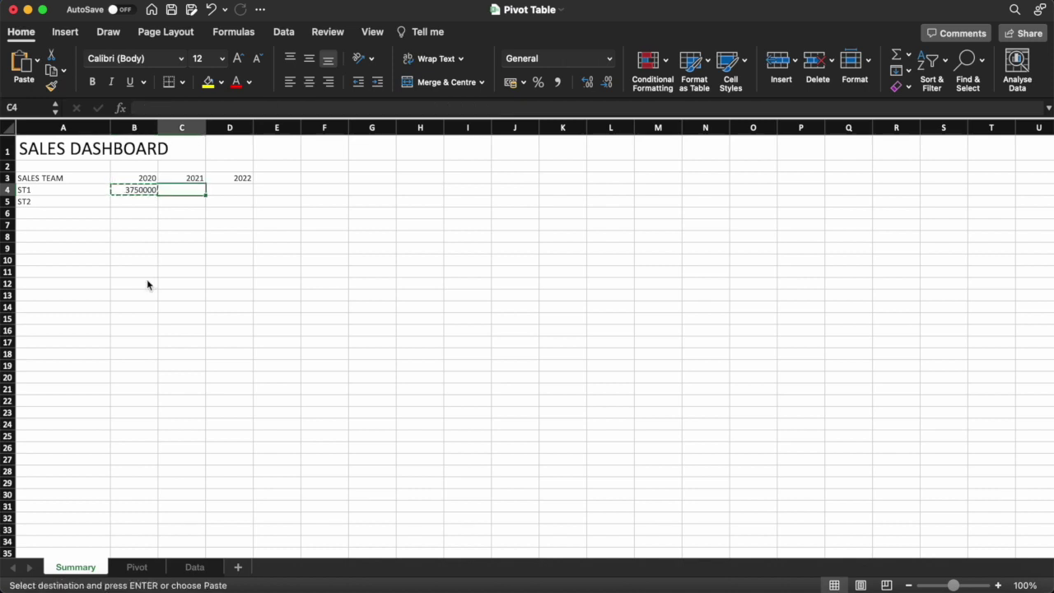
key(super+v)
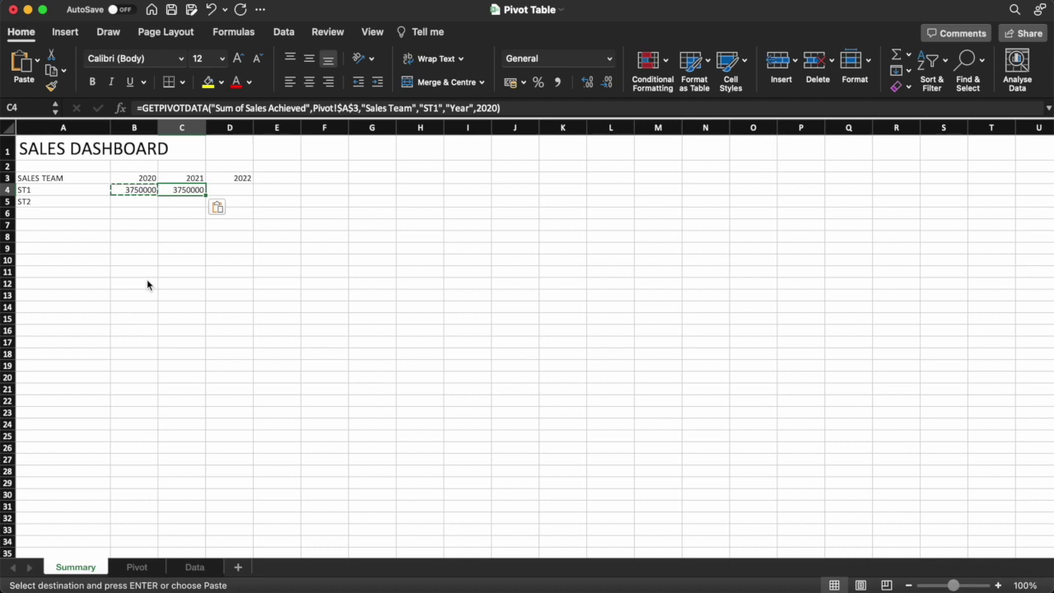
key(Escape)
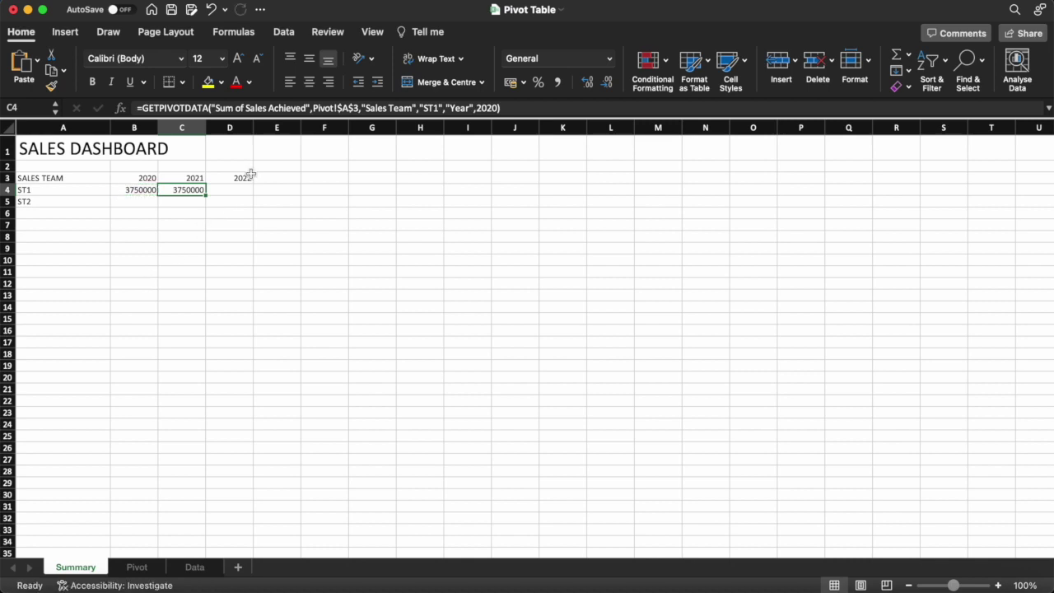
Step: Change the year in C4's formula to 2021 and check the result against ST1's total in the Pivot sheet
click(494, 108)
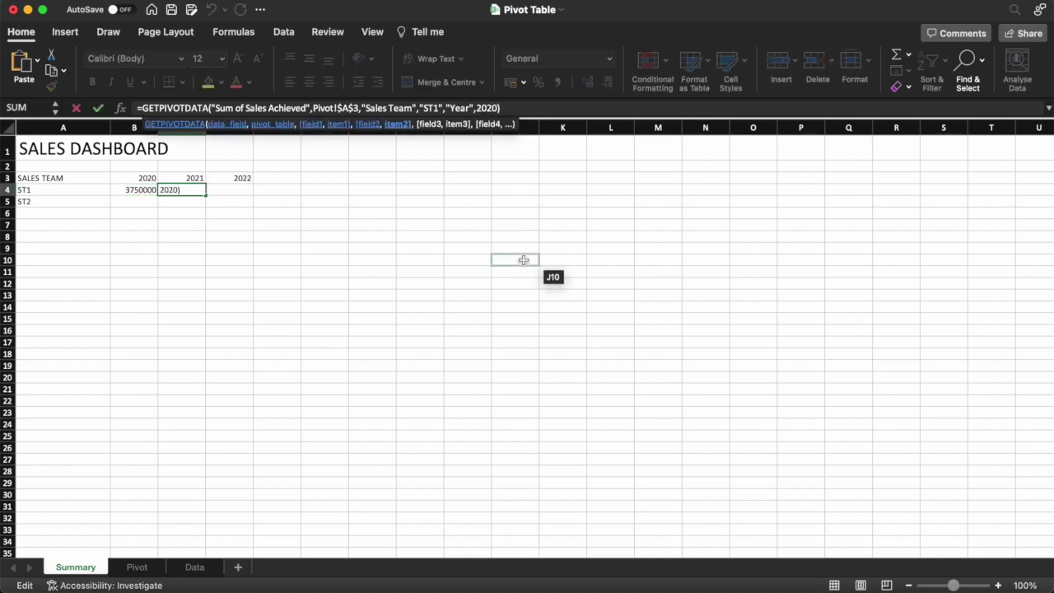
key(BackSpace)
text(1)
key(Return)
key(Up)
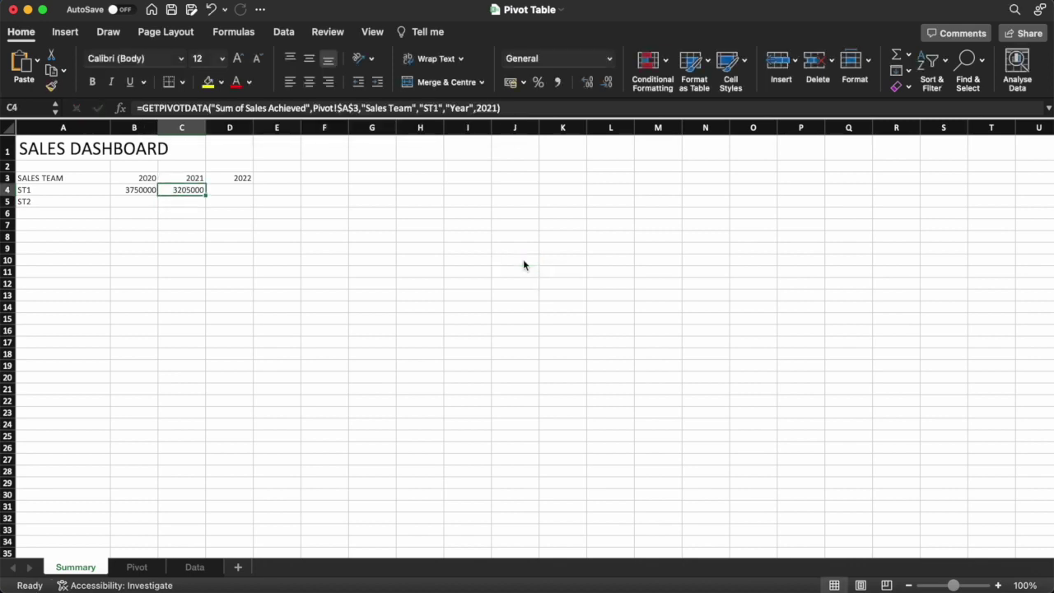
click(137, 569)
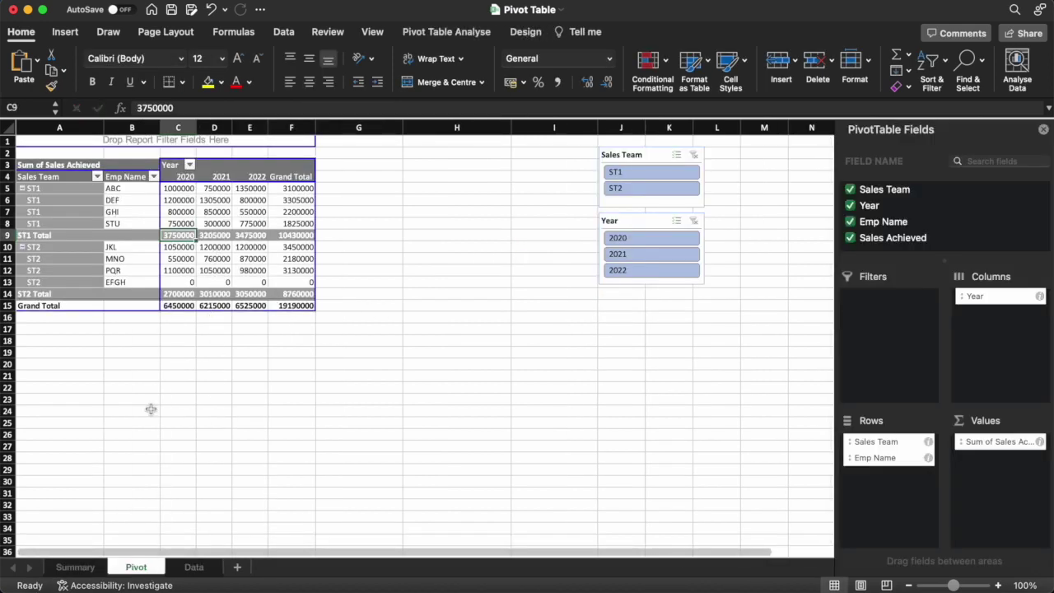
click(78, 568)
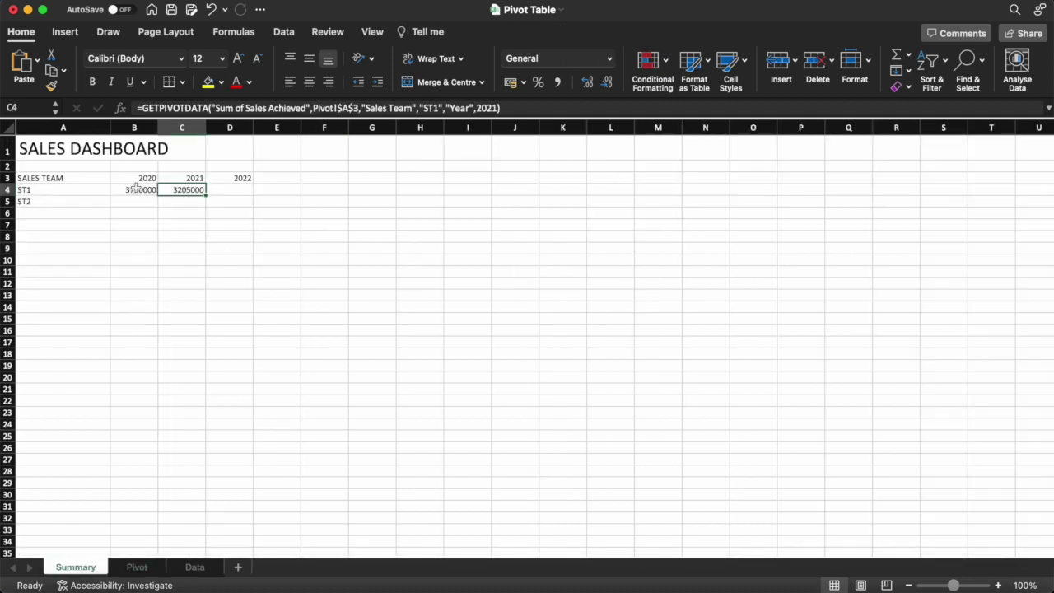
Step: Replace the "ST1" item in B4's GETPIVOTDATA formula with the column-locked reference $A4
click(136, 189)
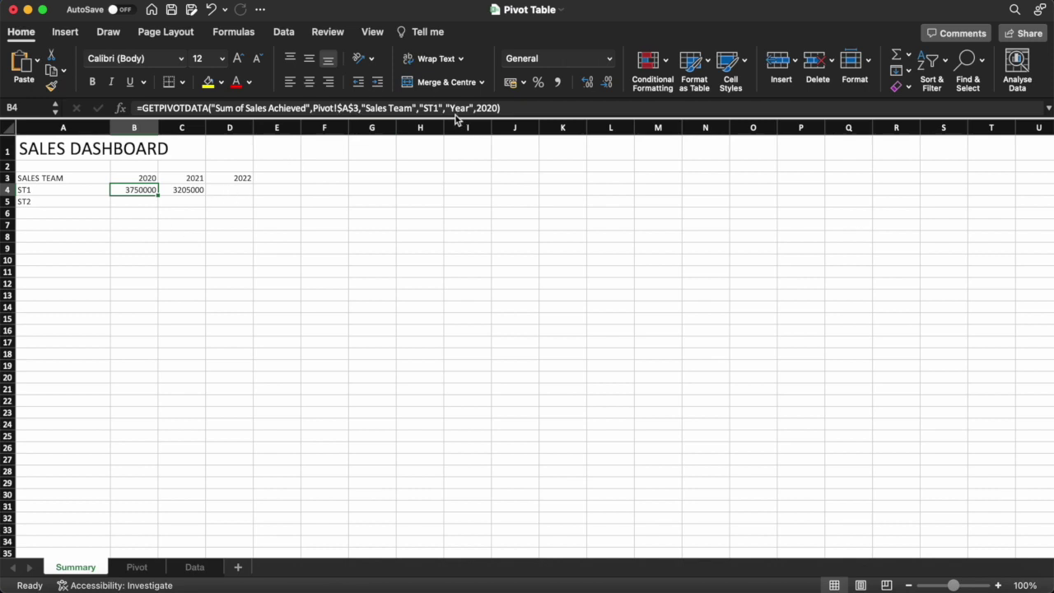
click(419, 107)
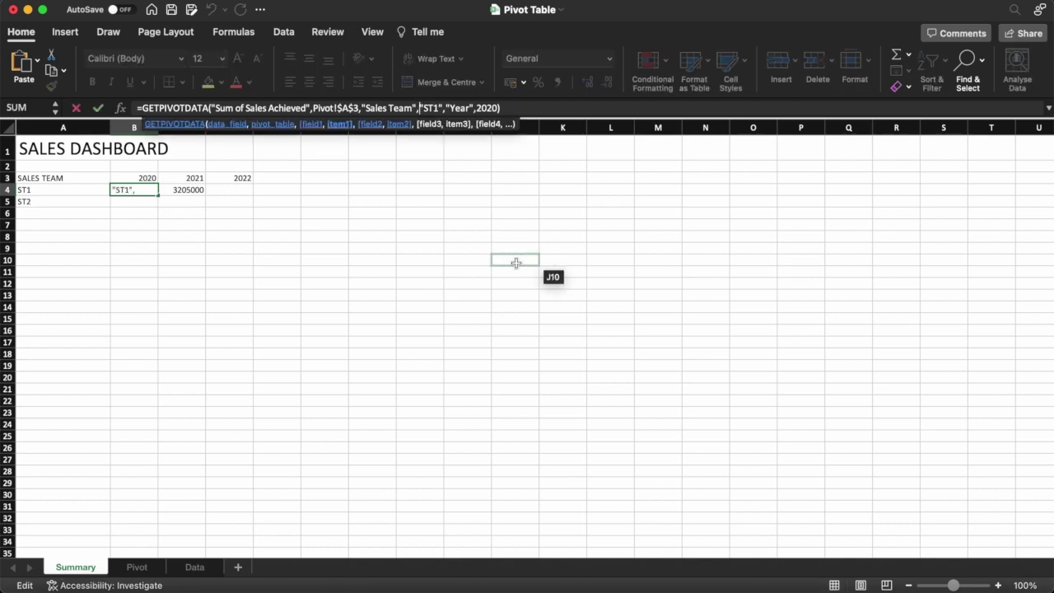
key(shift+Right)
key(shift+Right)
key(shift+Right)
key(shift+Right)
key(shift+Right)
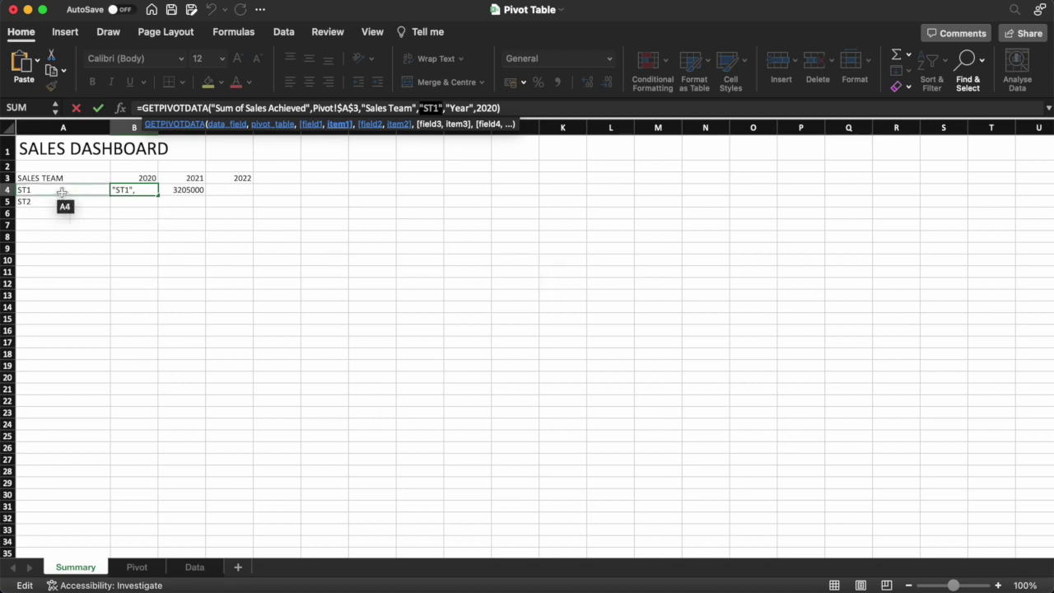
click(62, 192)
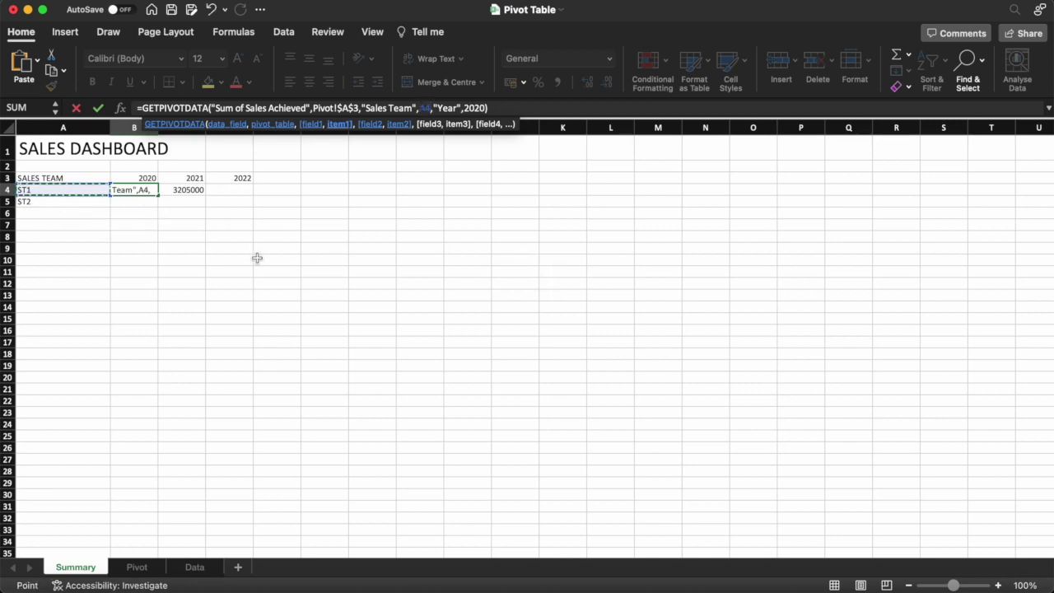
double_click(420, 108)
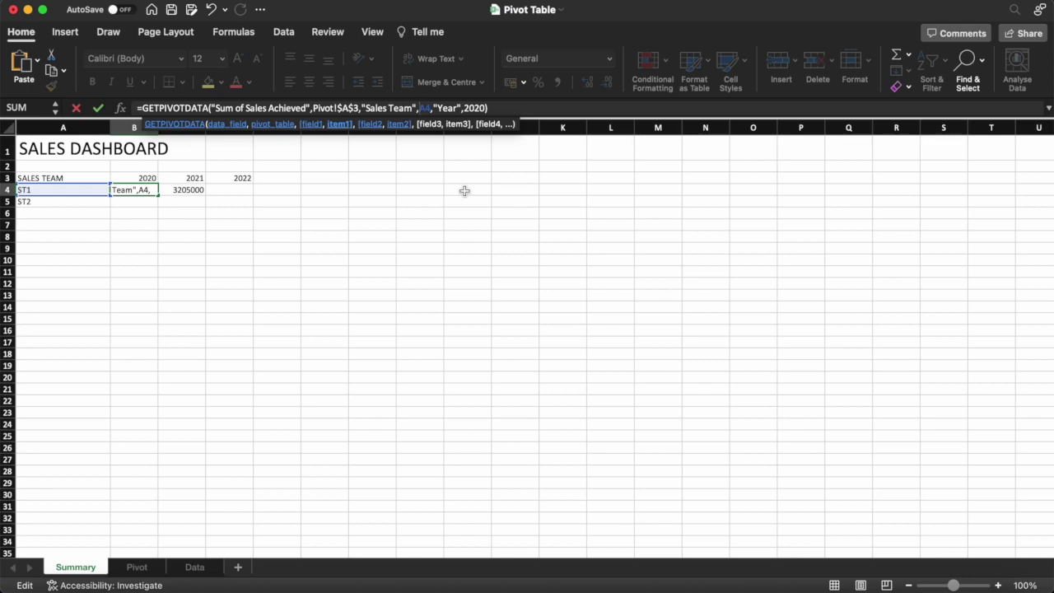
text($A4)
Step: Replace the year 2020 in B4's formula with the row-locked reference B$3 and complete the formula
click(471, 108)
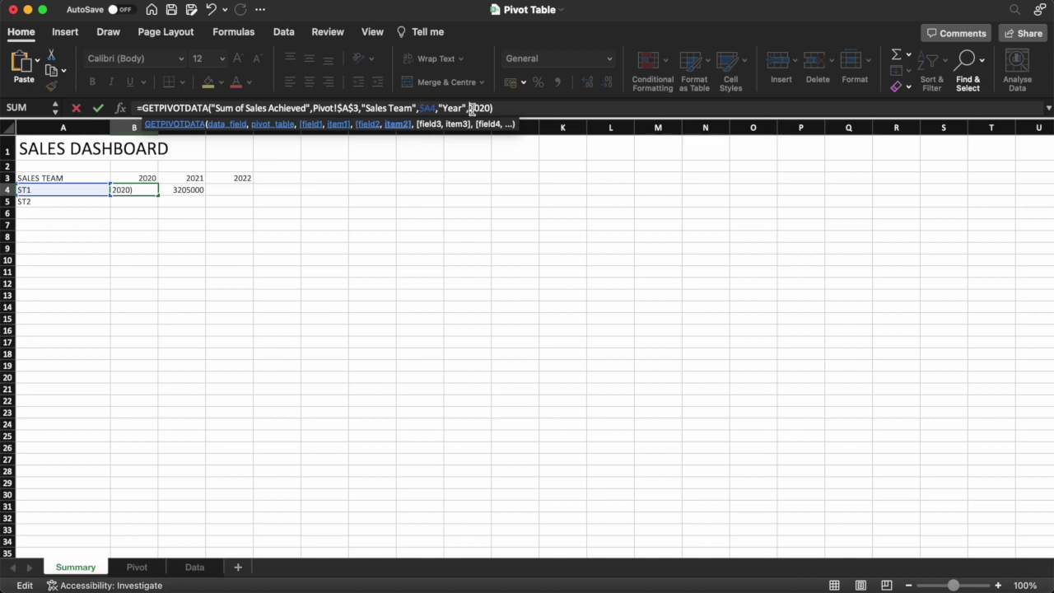
key(shift+Right)
key(shift+Right)
key(shift+Right)
key(shift+Right)
key(Delete)
click(149, 179)
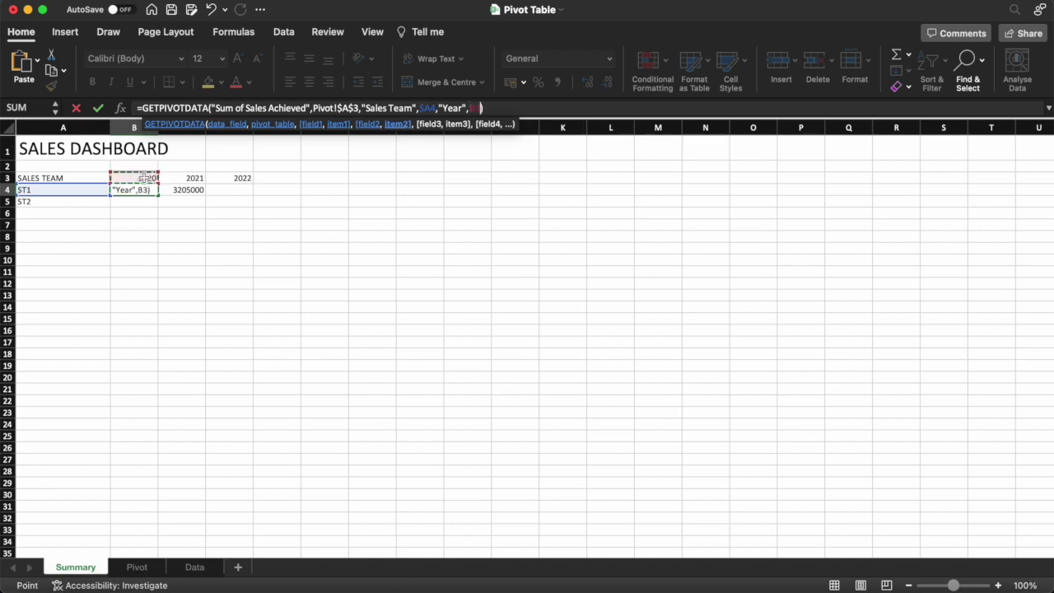
double_click(475, 108)
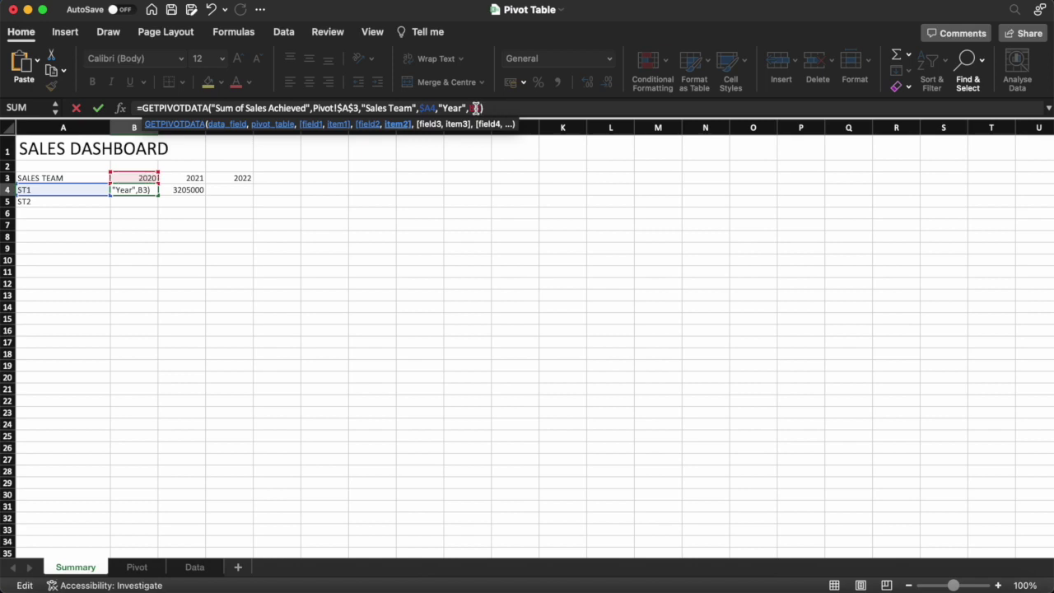
text($)
key(Return)
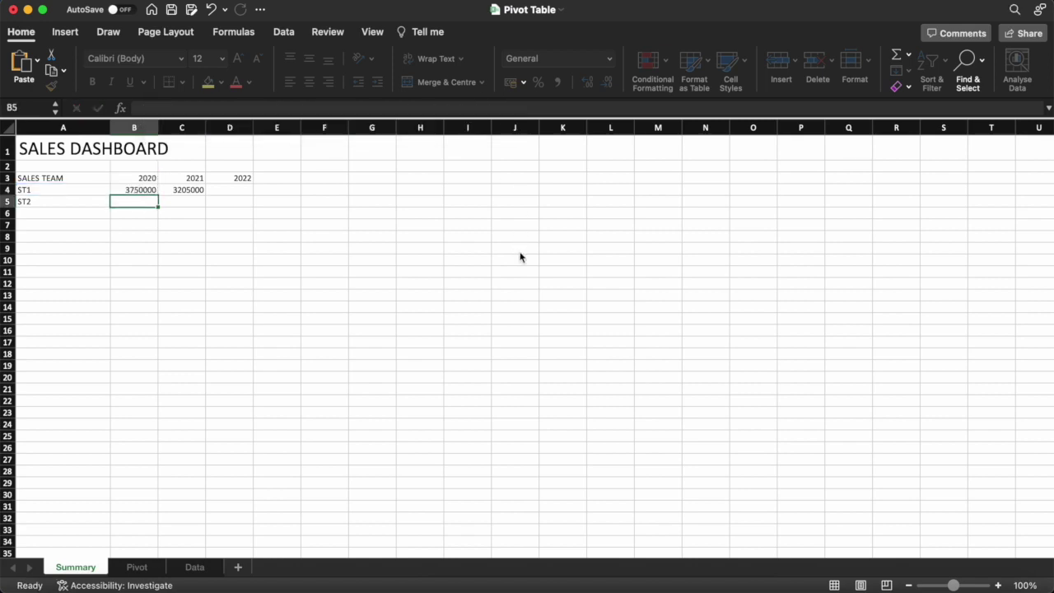
Step: Copy the B4 formula into C4 and D4 of the ST1 row and review the references in D4
key(Up)
key(super+c)
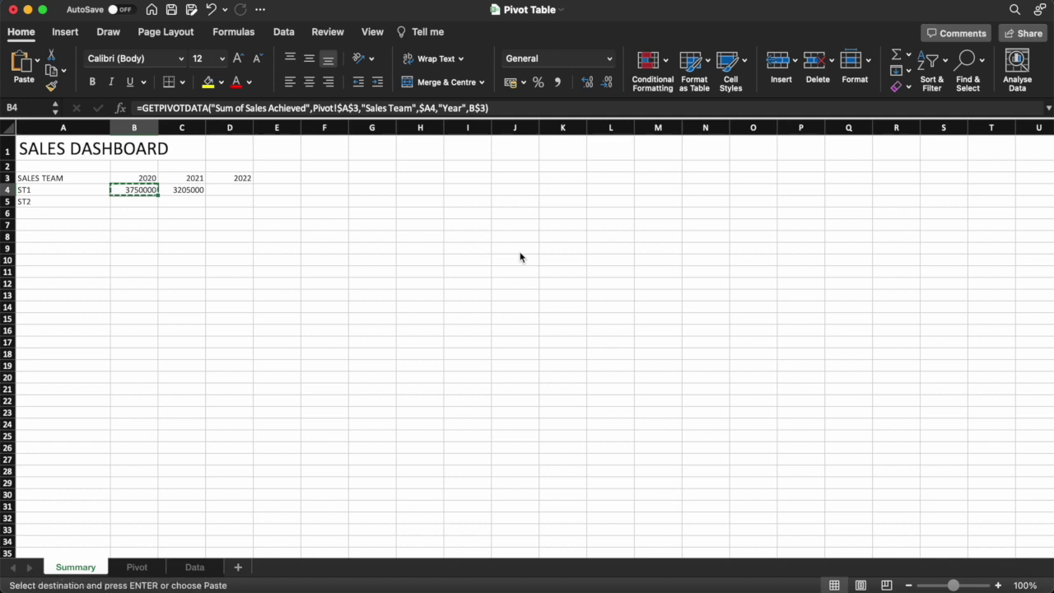
key(Right)
key(super+v)
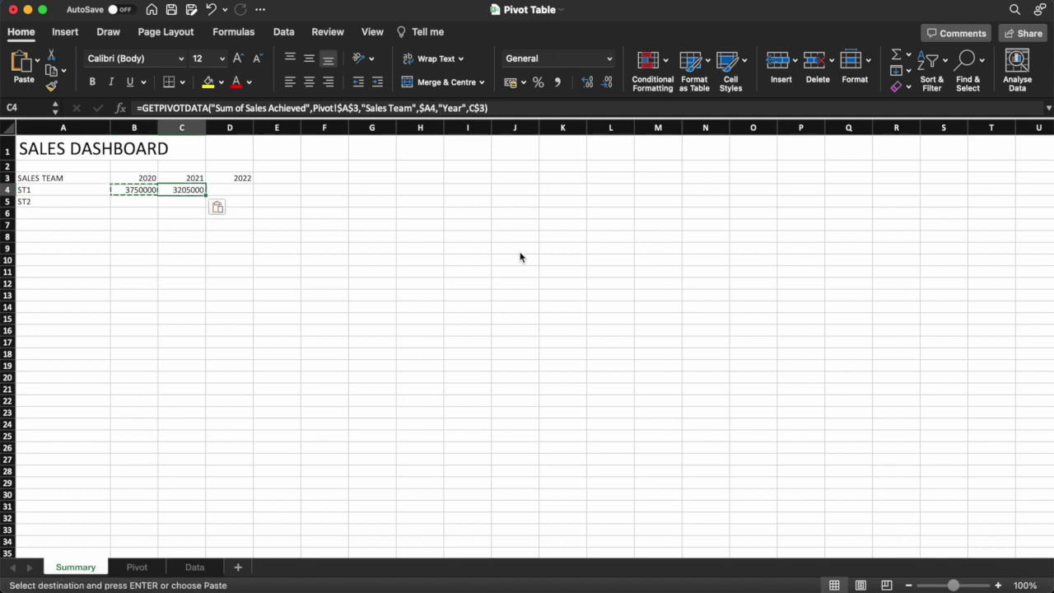
key(Right)
key(super+v)
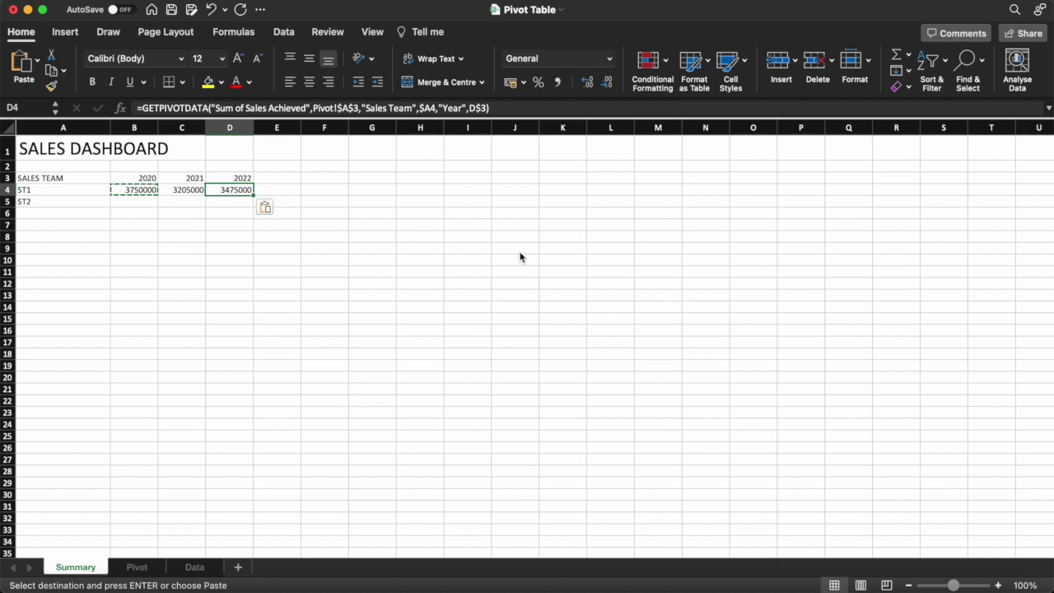
key(Escape)
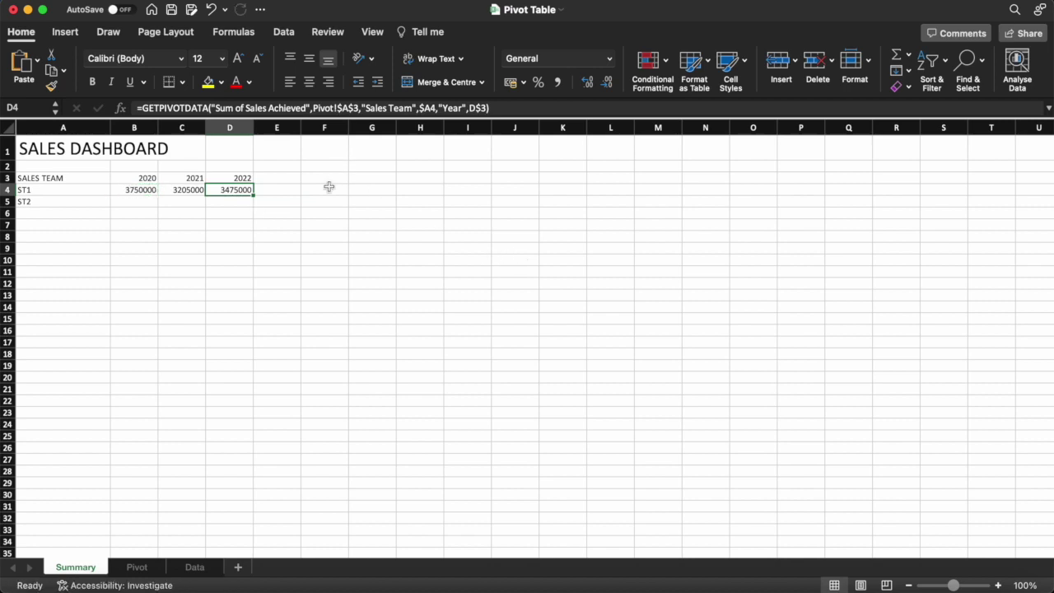
click(513, 107)
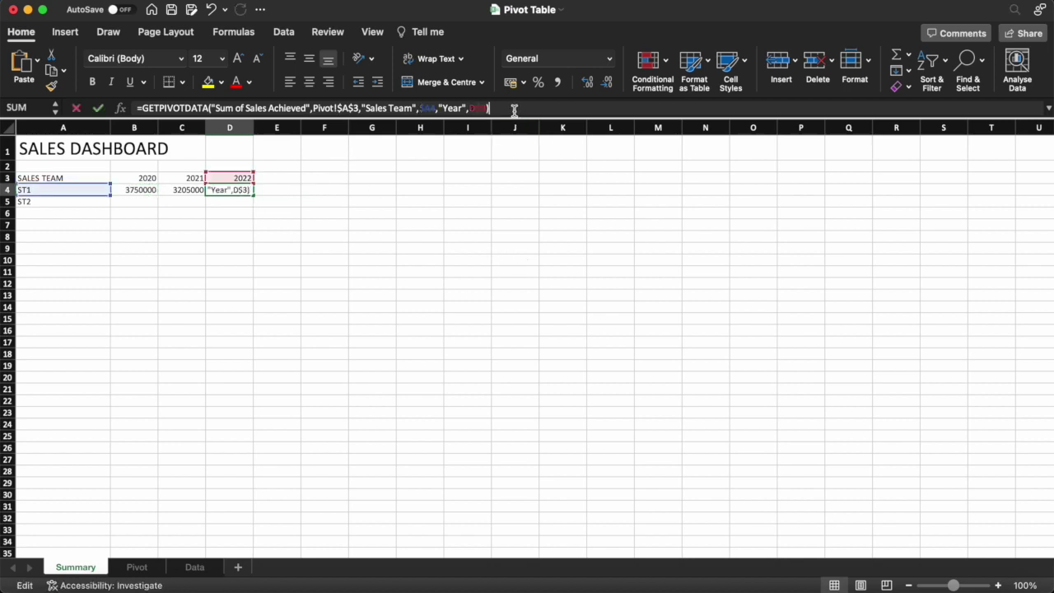
key(Return)
Step: Copy the ST1 formulas in B4:D4 into B5:D5 of the ST2 row
key(Left)
key(Left)
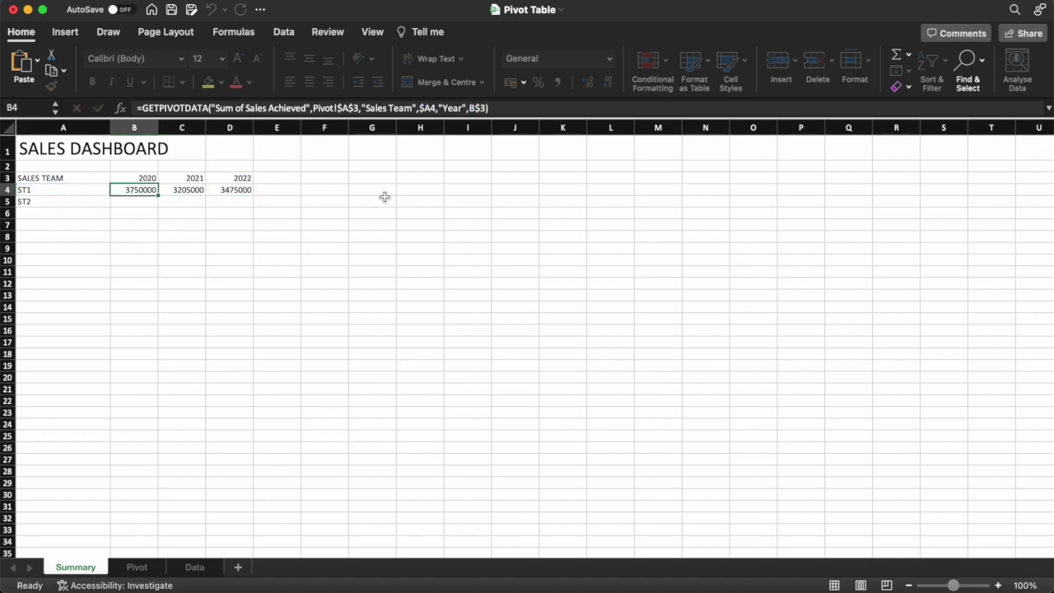
key(shift+Right)
key(shift+Right)
key(super+c)
key(Down)
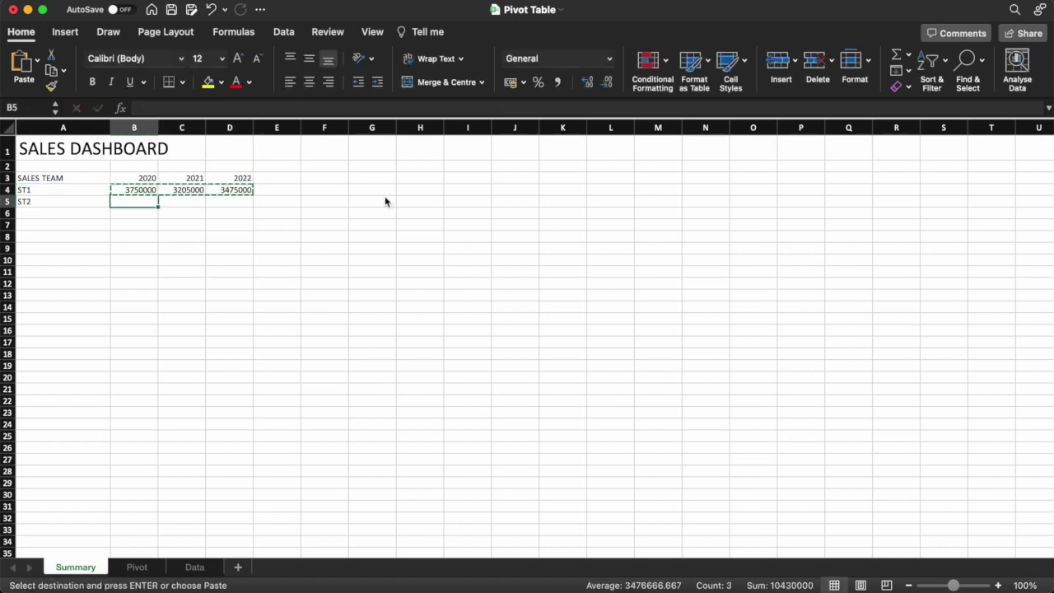
key(shift+Right)
key(shift+Right)
key(super+v)
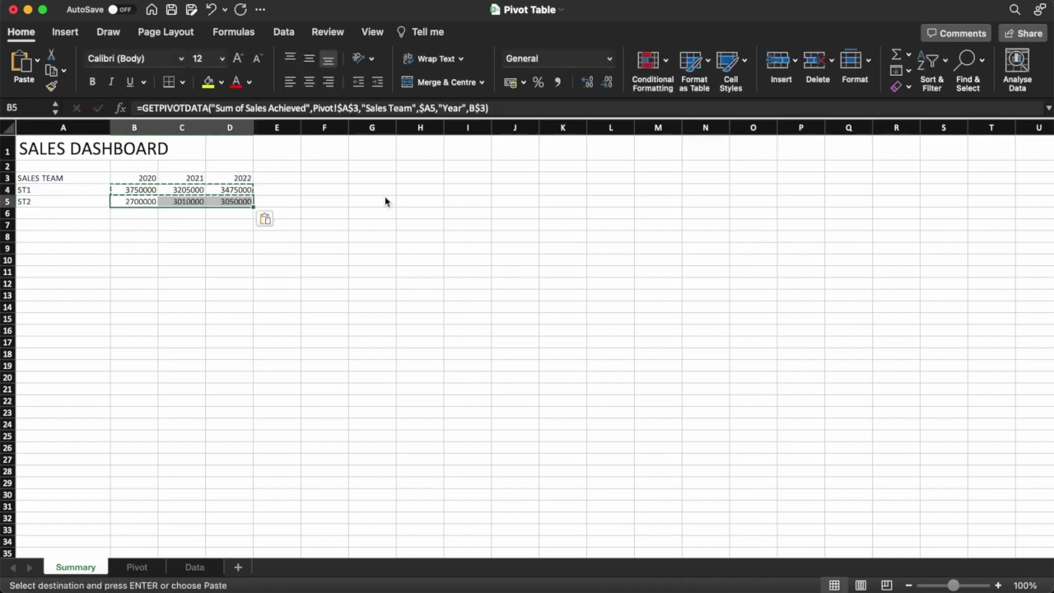
key(Return)
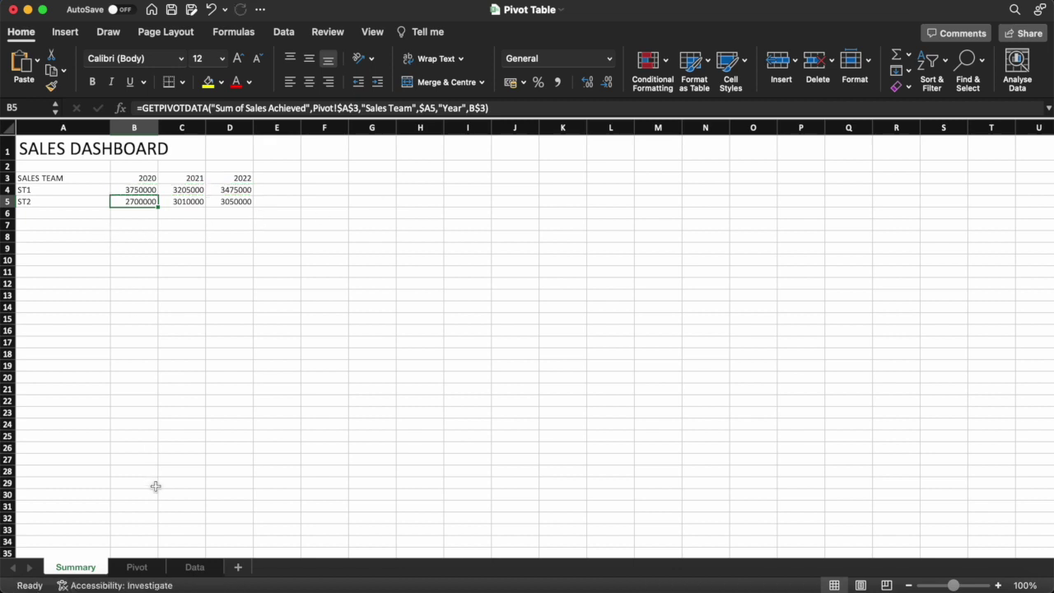
Step: Check the ST2 yearly totals against the Pivot sheet and review the arguments of B4's formula on the Summary sheet
click(139, 568)
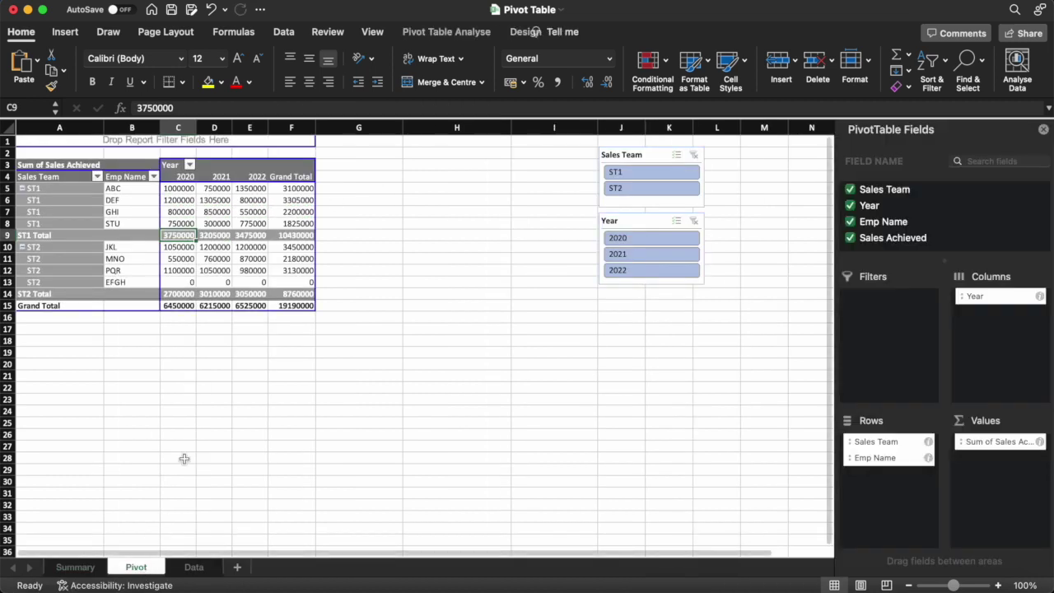
click(77, 567)
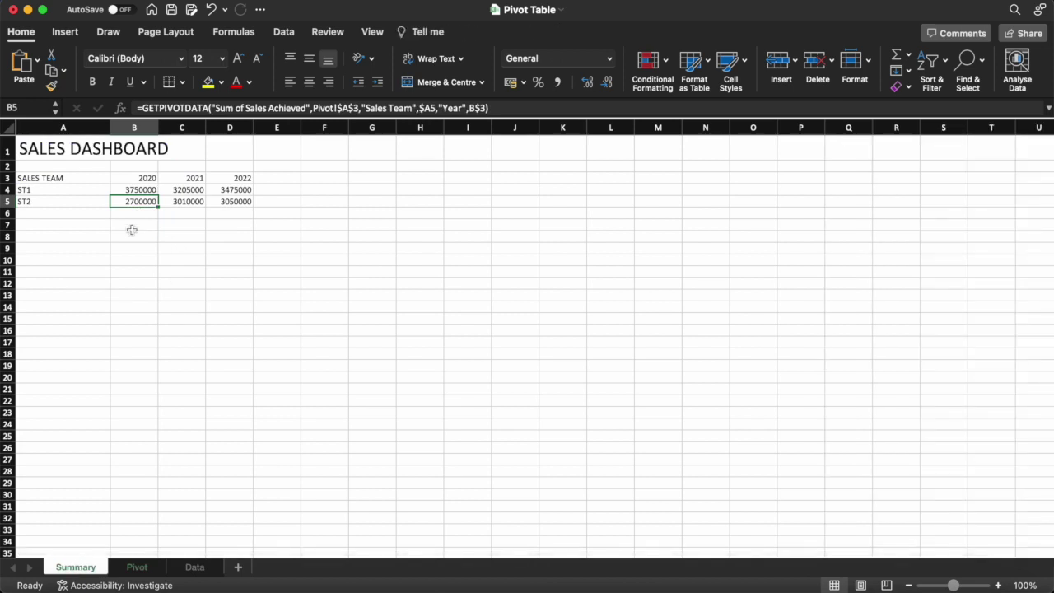
key(Up)
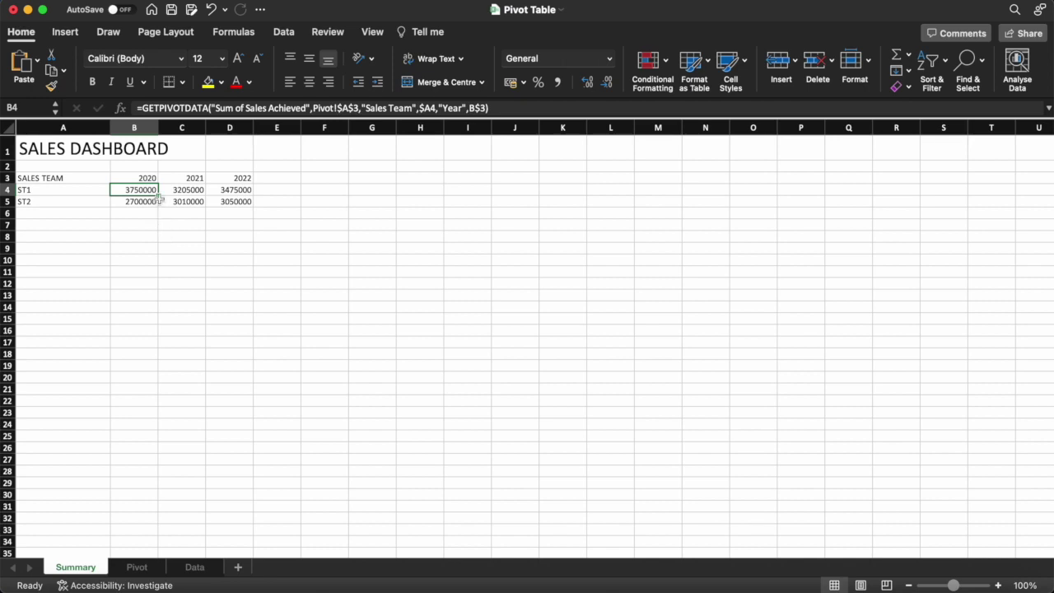
click(486, 108)
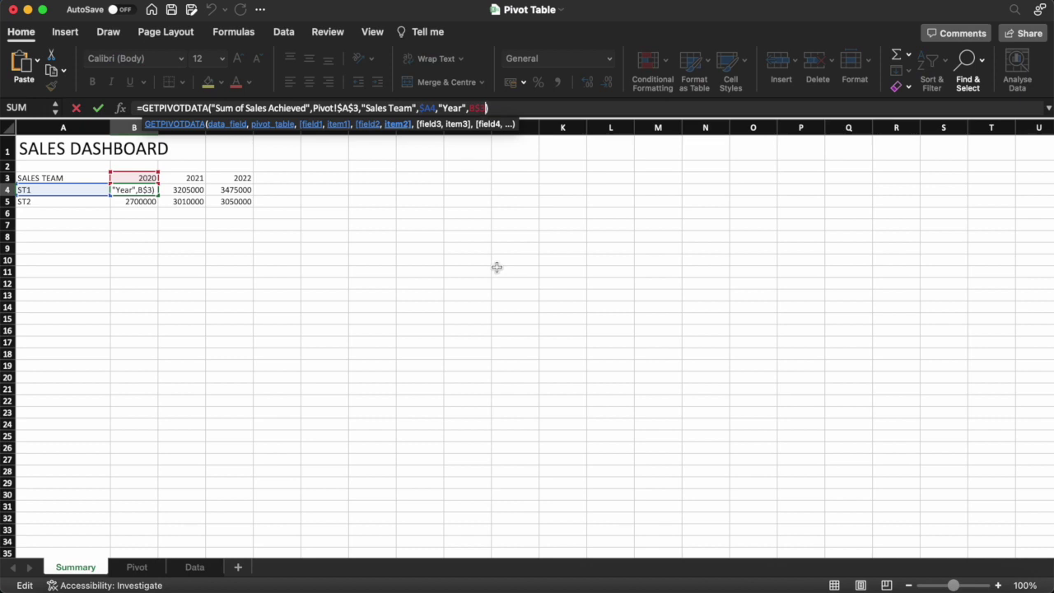
key(Escape)
Step: Add "Emp Name" and "ABC" as the third field and item pair in B4's formula and check the result against the Pivot sheet
click(137, 566)
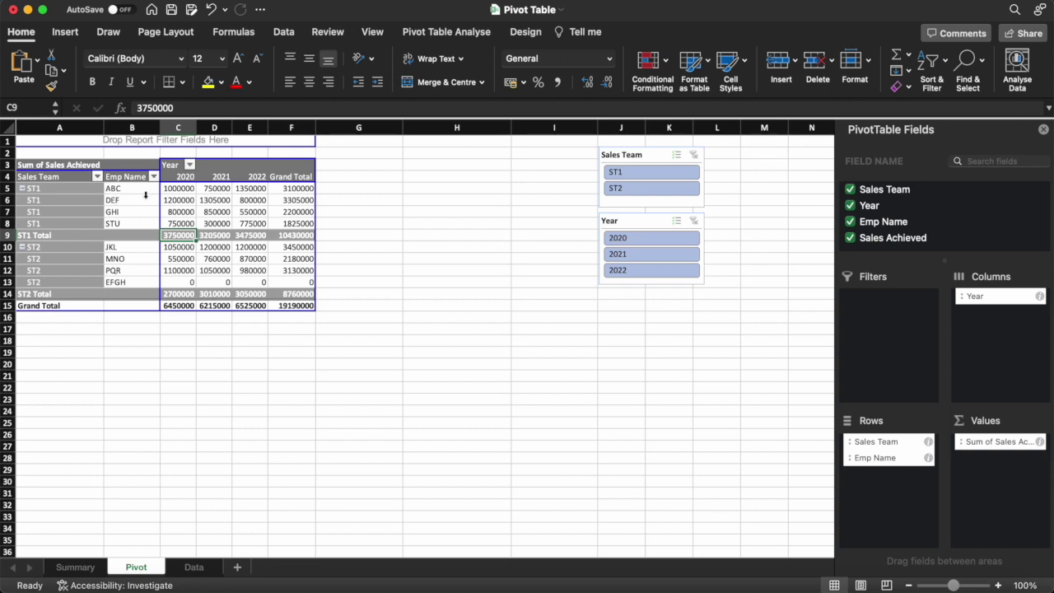
click(78, 567)
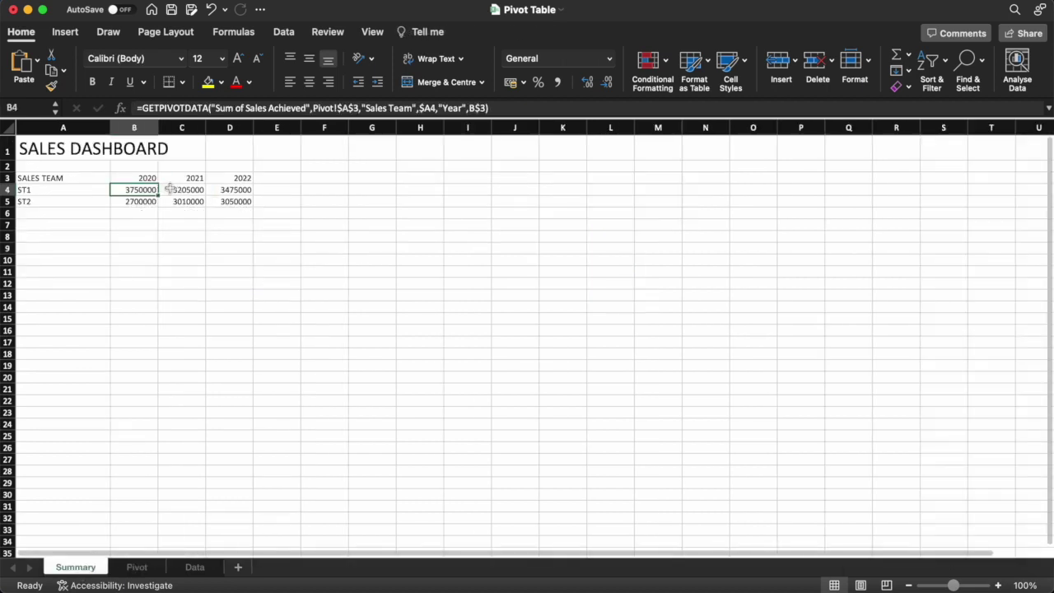
click(487, 109)
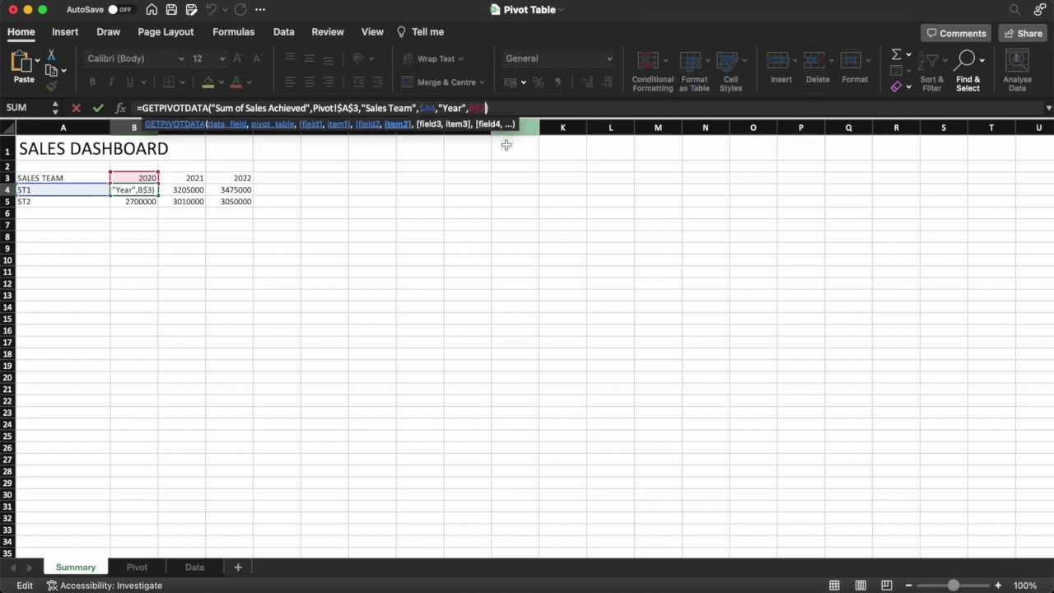
text(,)
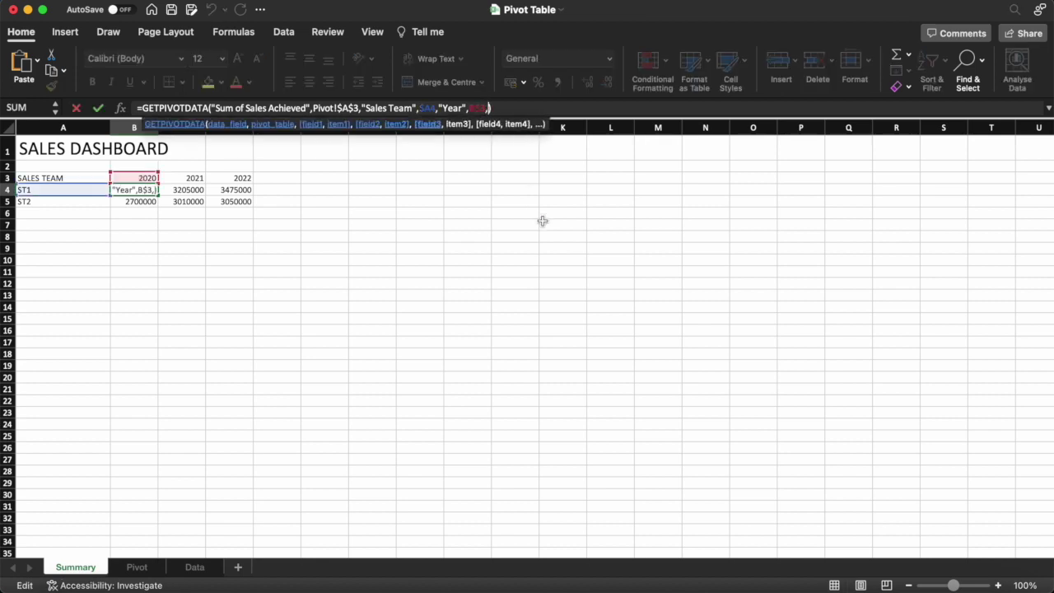
text("Emp Na)
text(me")
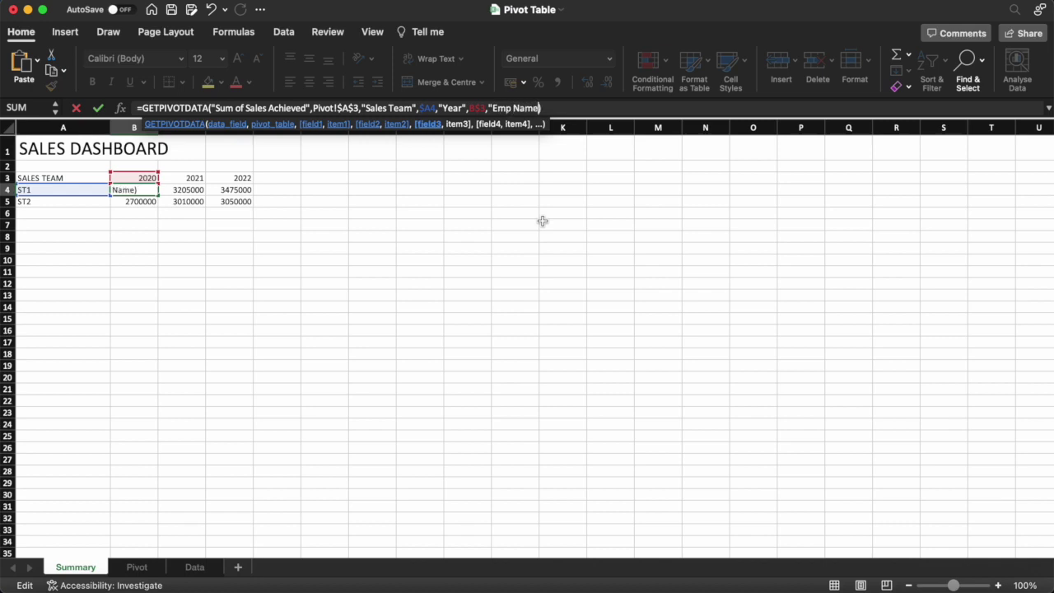
text(,)
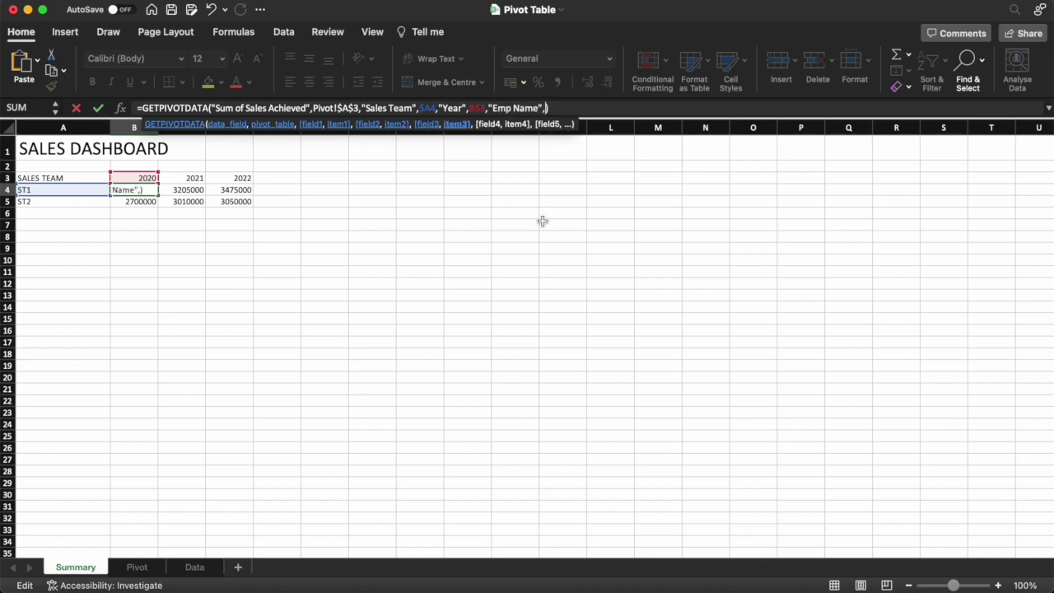
text("ABC")
key(Return)
key(Up)
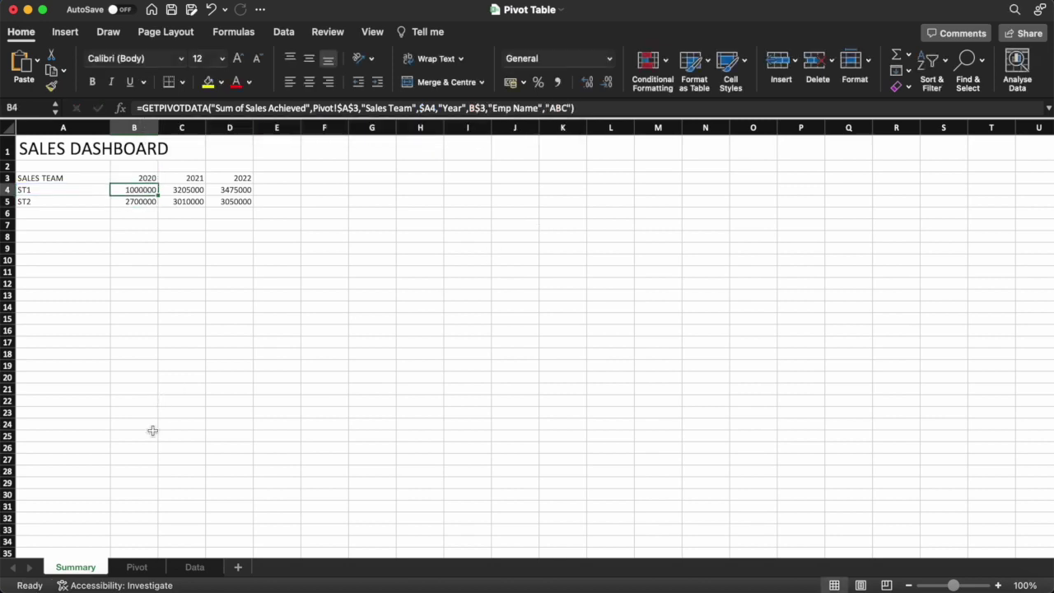
click(133, 568)
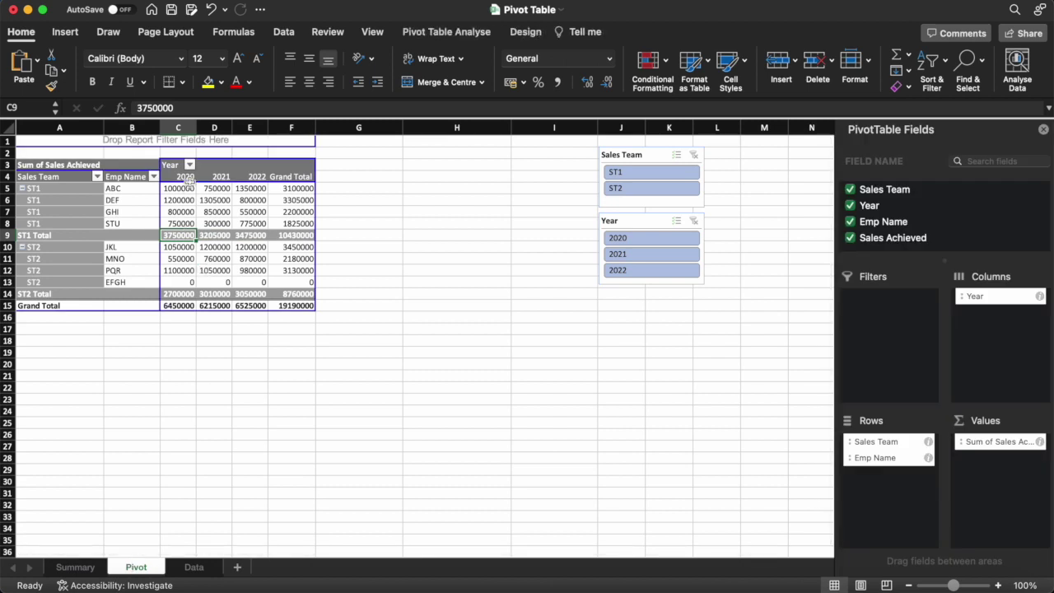
click(76, 567)
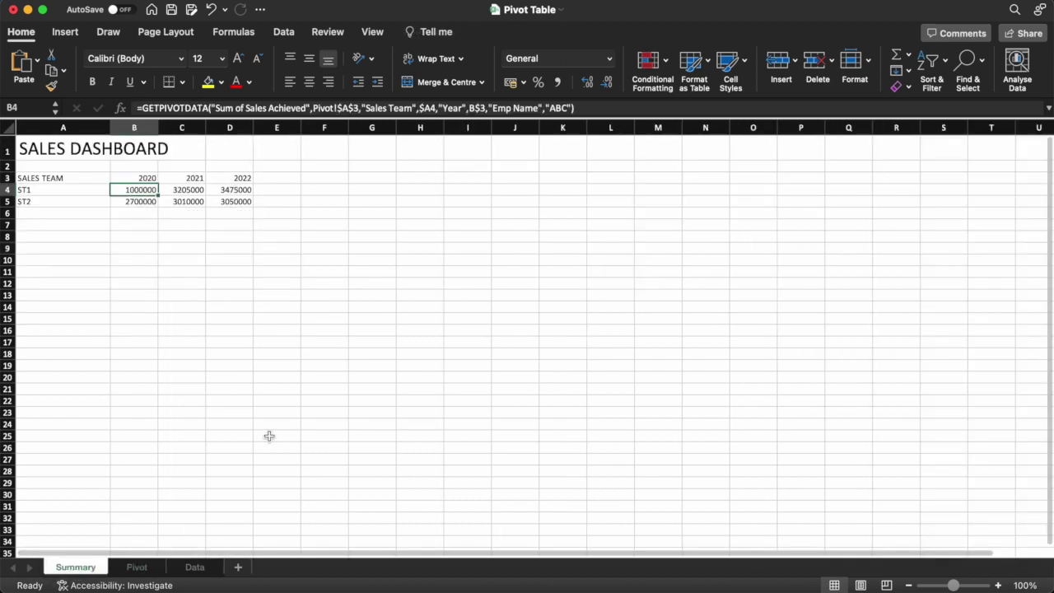
Step: Copy the B4 formula with the employee criterion into C4:D4 of the ST1 row
key(ctrl+c)
key(Right)
key(shift+Right)
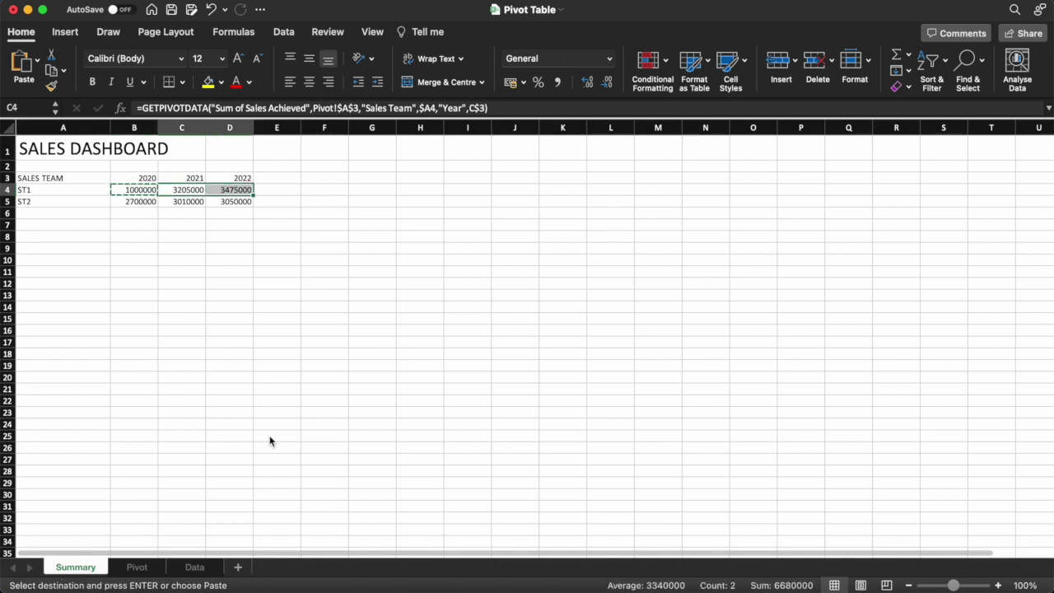
key(ctrl+v)
key(Left)
key(Down)
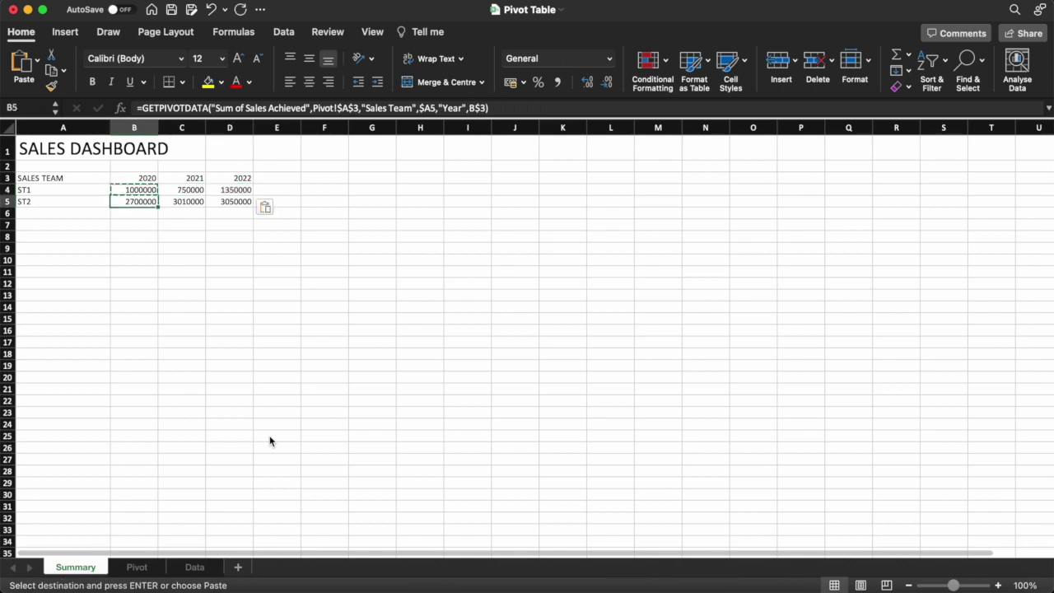
Step: Copy the employee-specific formulas in B4:D4 into B5:D5 of the ST2 row
key(Up)
key(shift+Right)
key(shift+Right)
key(ctrl+c)
key(Down)
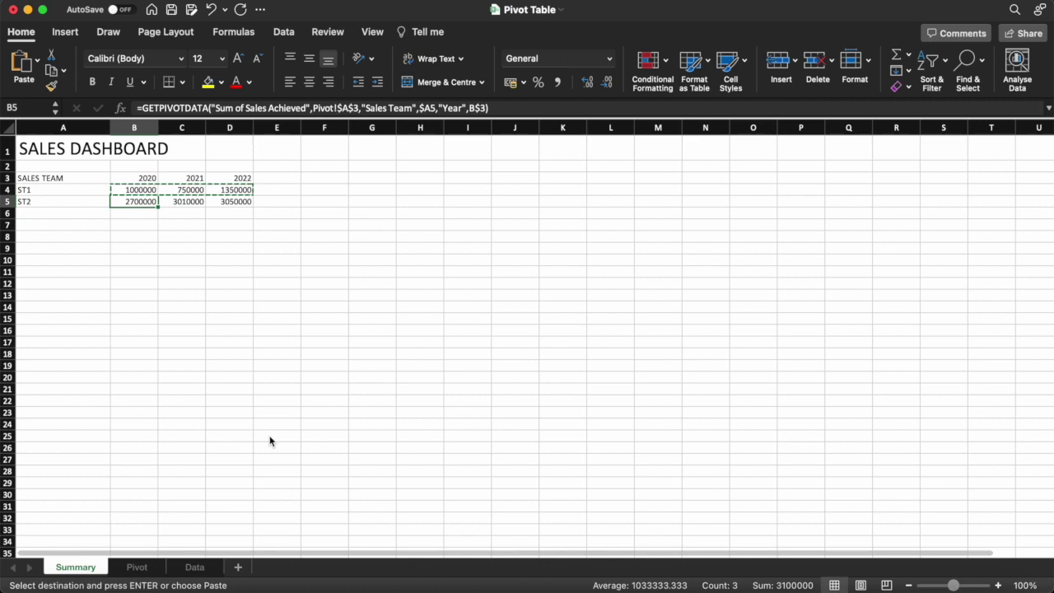
key(shift+Right)
key(shift+Right)
key(ctrl+v)
key(Left)
key(Right)
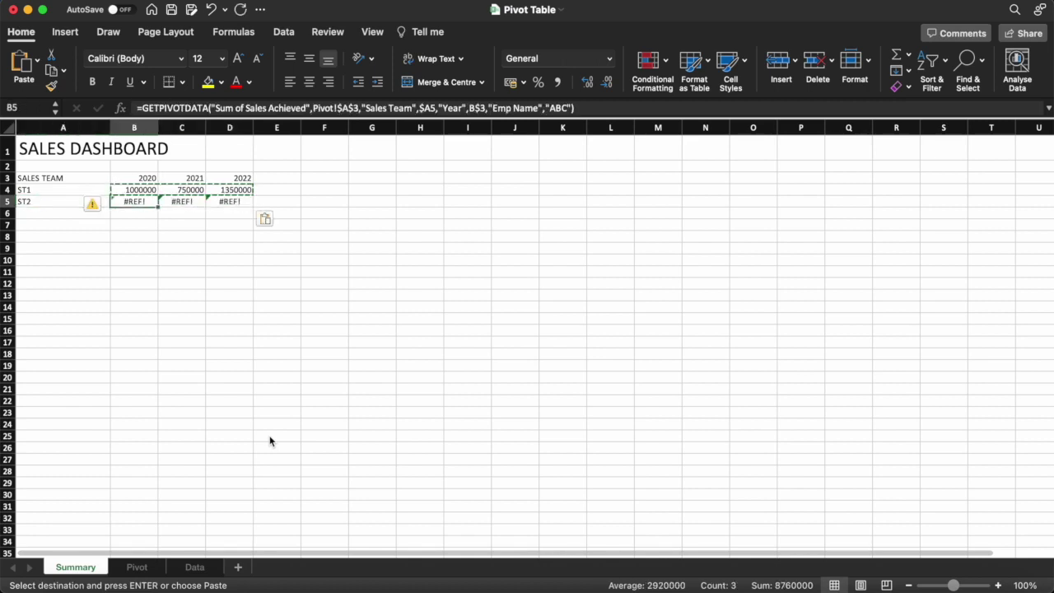
Step: End the copy mode on the Summary sheet and check B5's "ABC" employee criterion against the ST2 employees on the Pivot sheet
key(Down)
key(Up)
key(Escape)
key(Down)
key(Up)
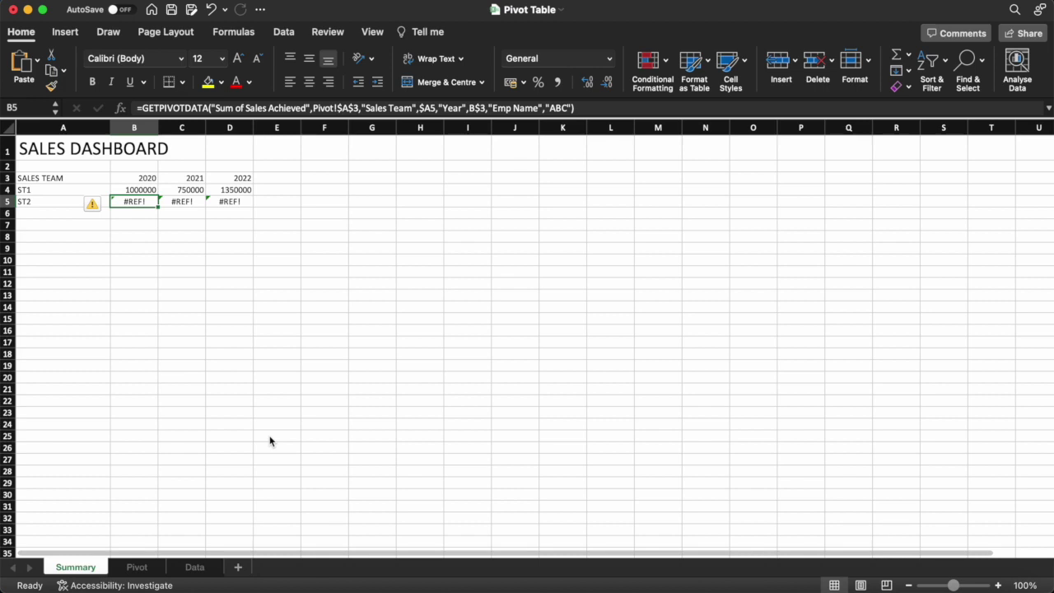
click(145, 567)
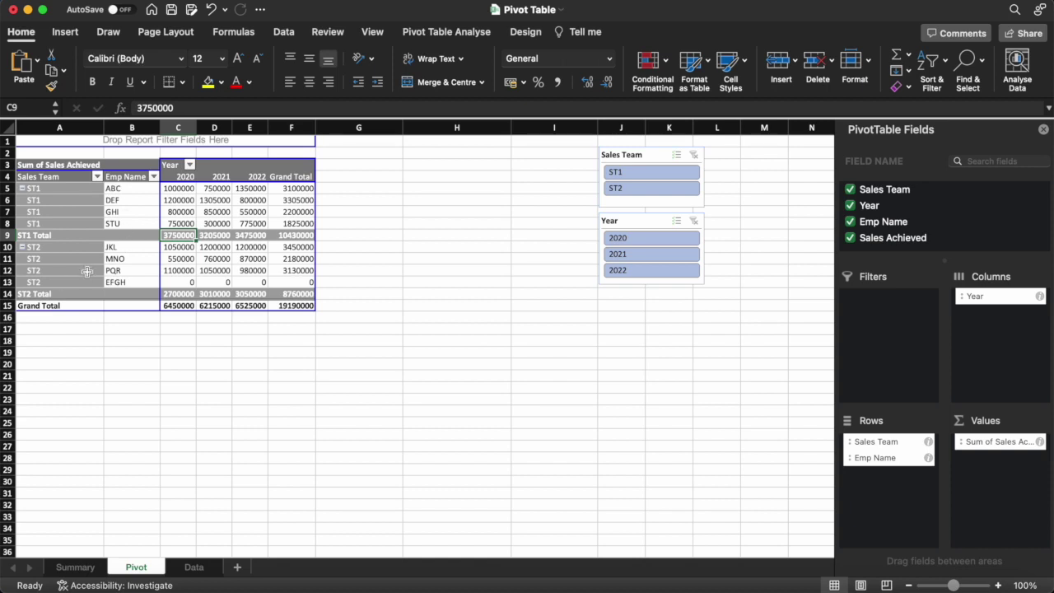
click(75, 567)
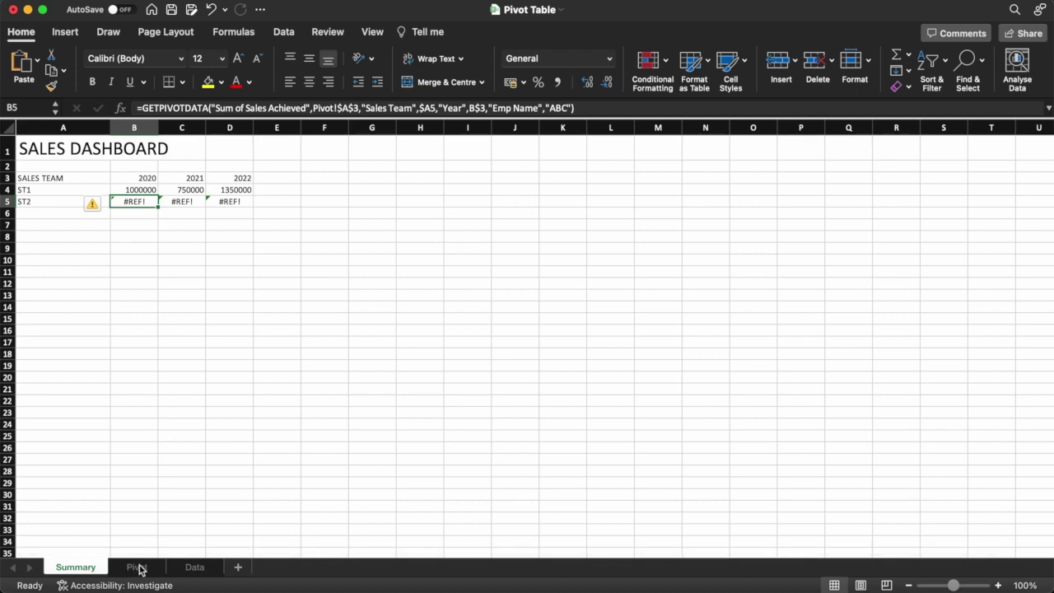
Step: Place Emp Name above Sales Team in the pivot table's row fields and check the Summary sheet's formulas against the rearranged pivot
click(137, 568)
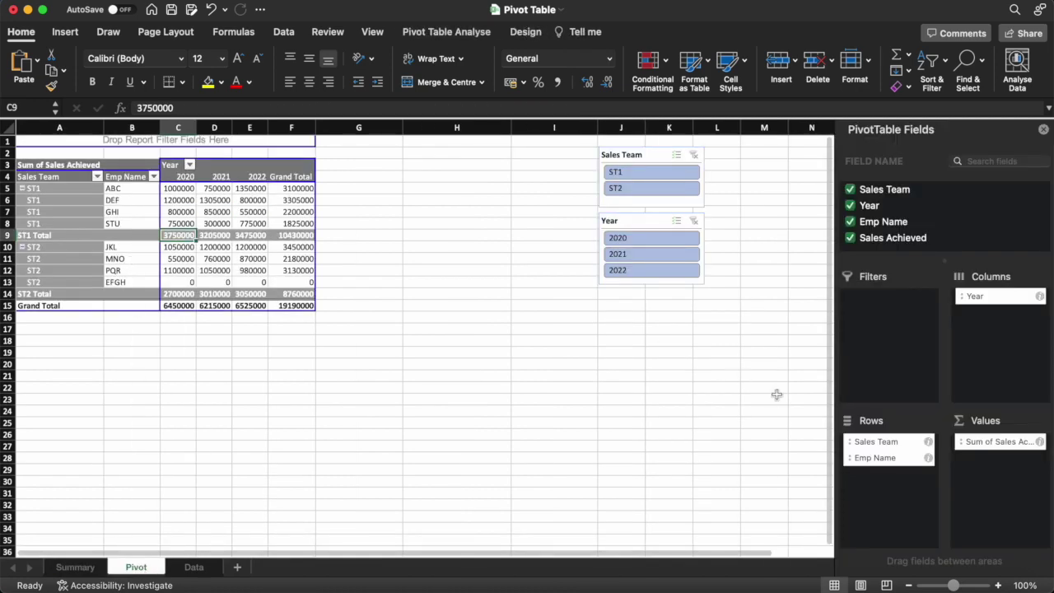
drag(879, 446, 894, 473)
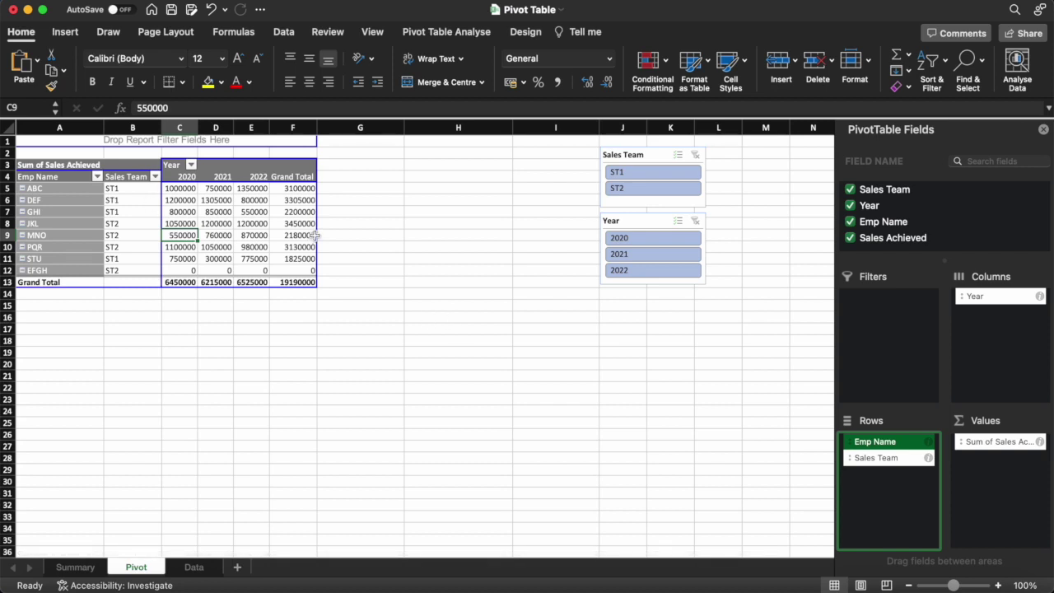
click(77, 566)
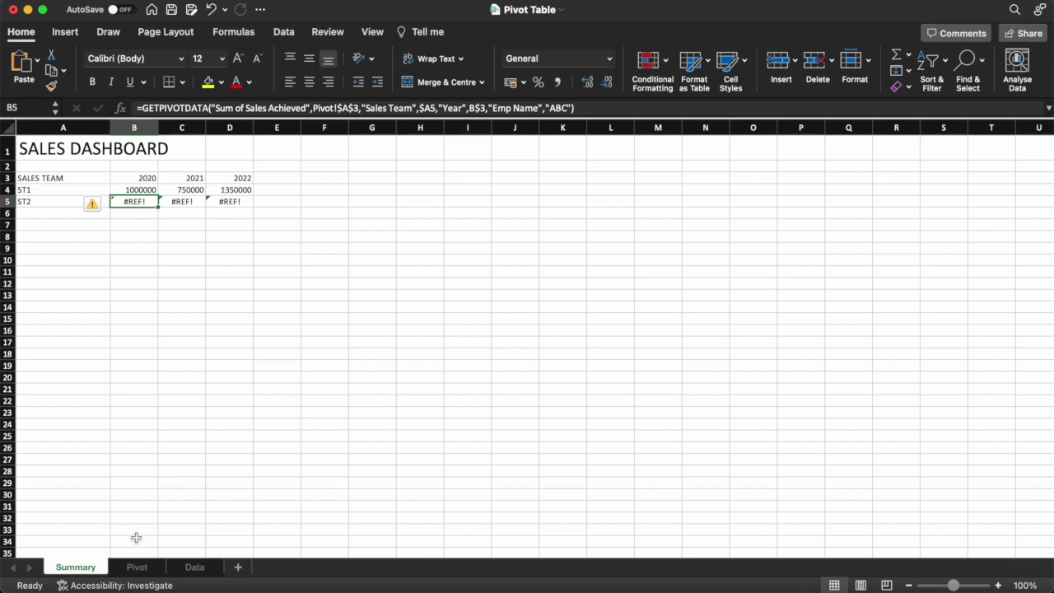
click(137, 566)
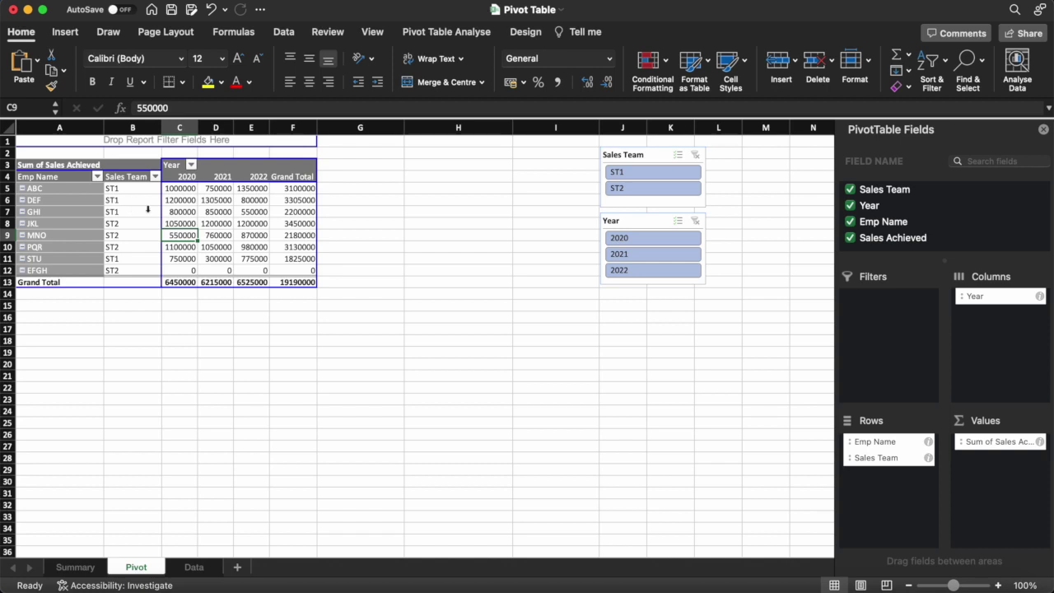
click(75, 568)
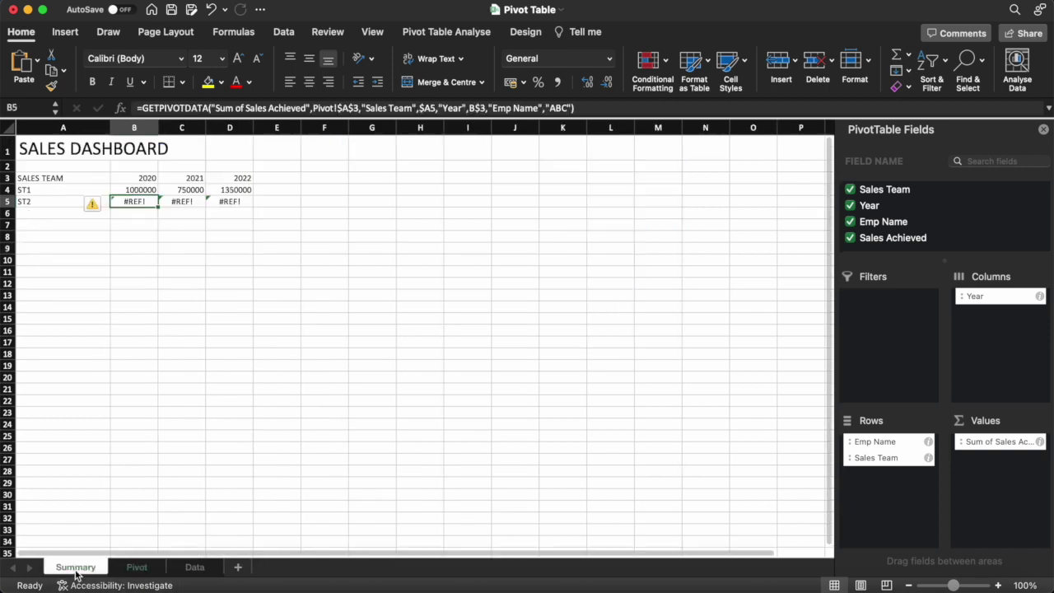